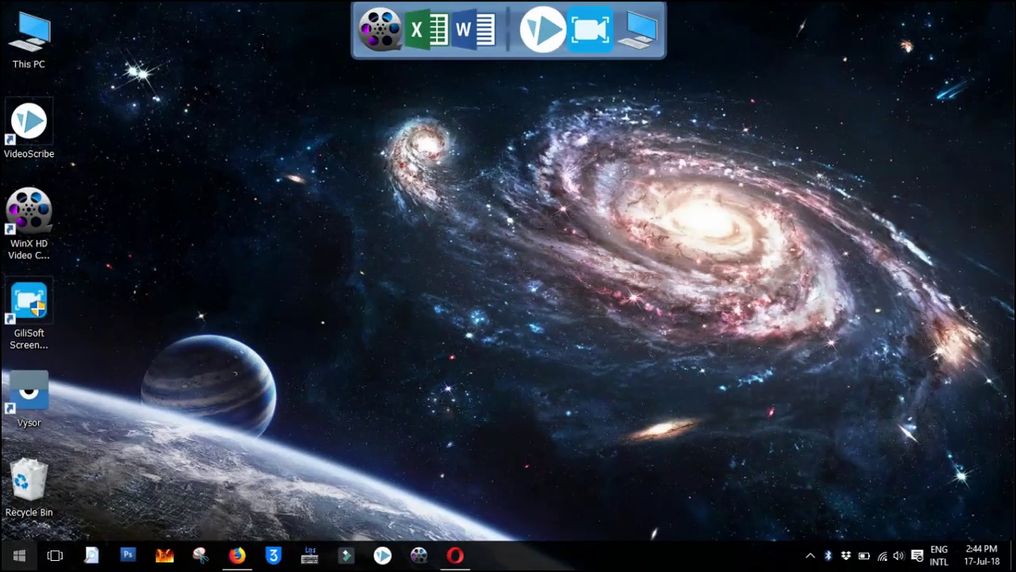
# Open the Control Panel display page for making text and other items larger or smaller, under Appearance and Personalization
pyautogui.click(19, 555)
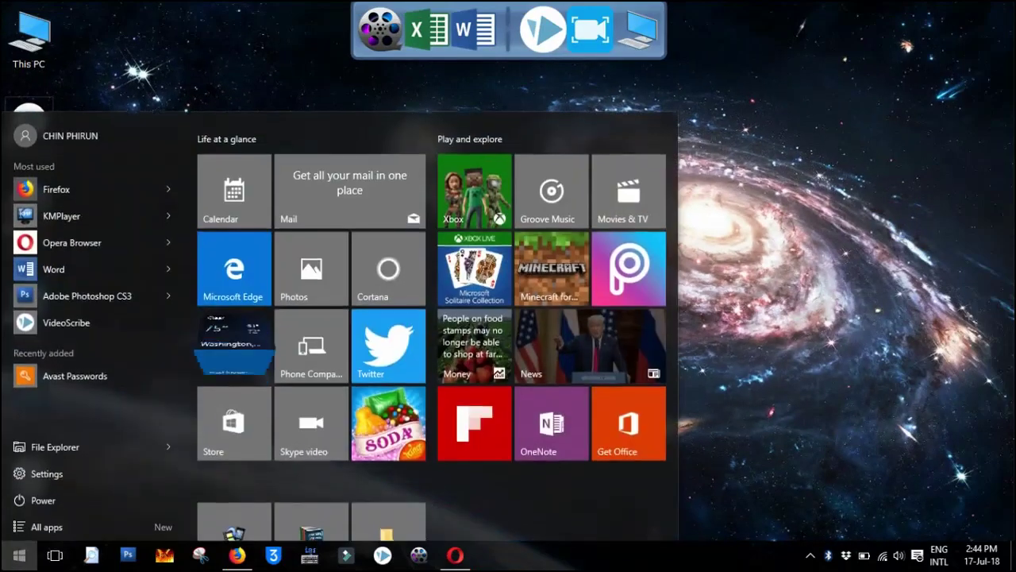
pyautogui.write('cont')
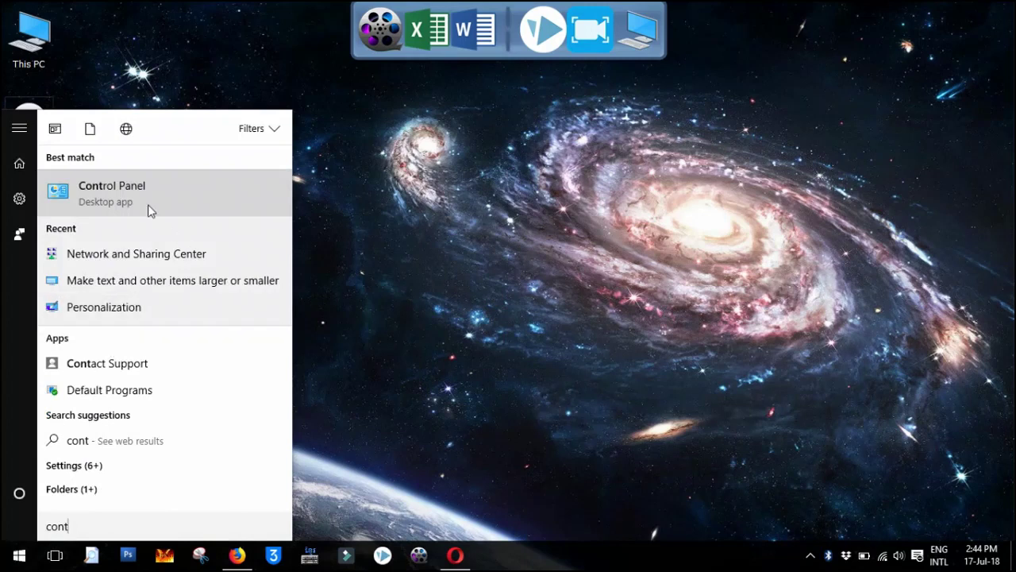
pyautogui.click(149, 208)
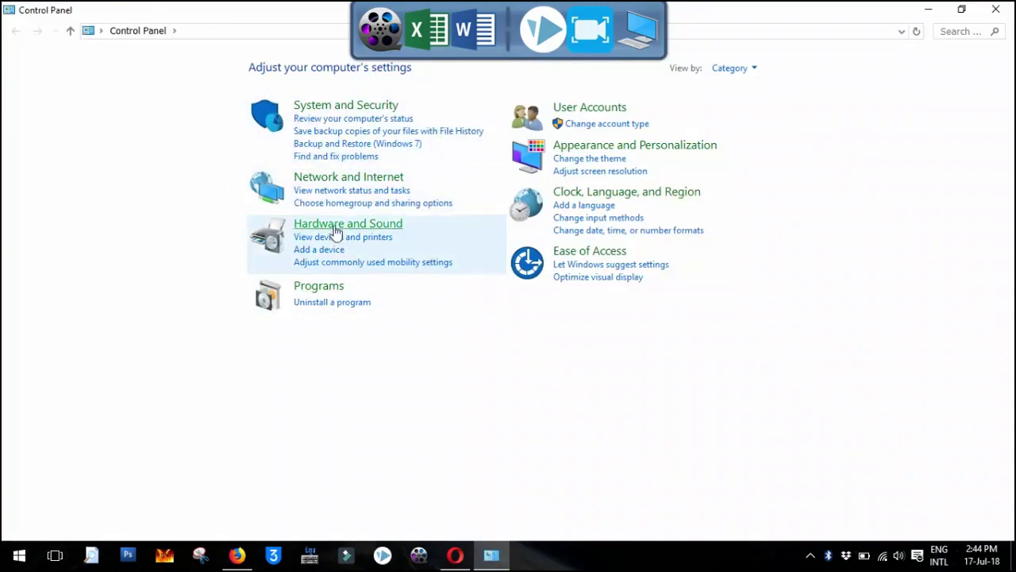
pyautogui.click(635, 148)
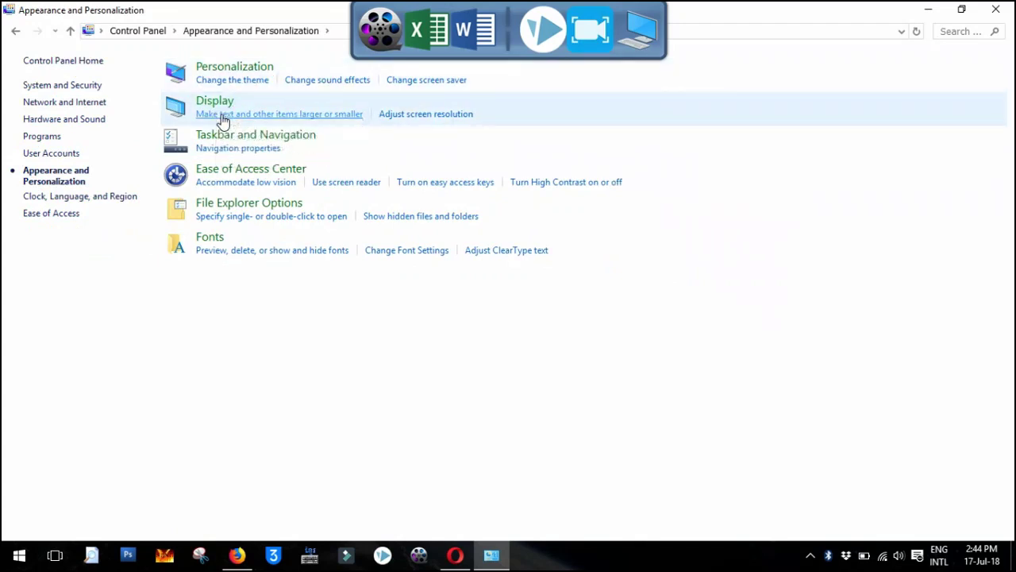
pyautogui.click(346, 115)
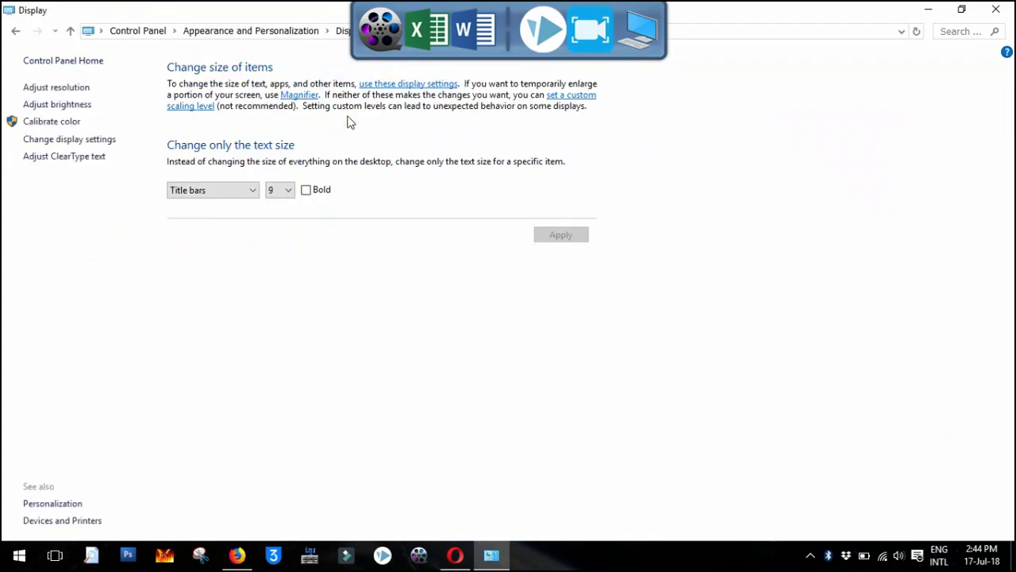
# Set the text size for Icons to 14, apply the change, and close the Control Panel window
pyautogui.click(227, 193)
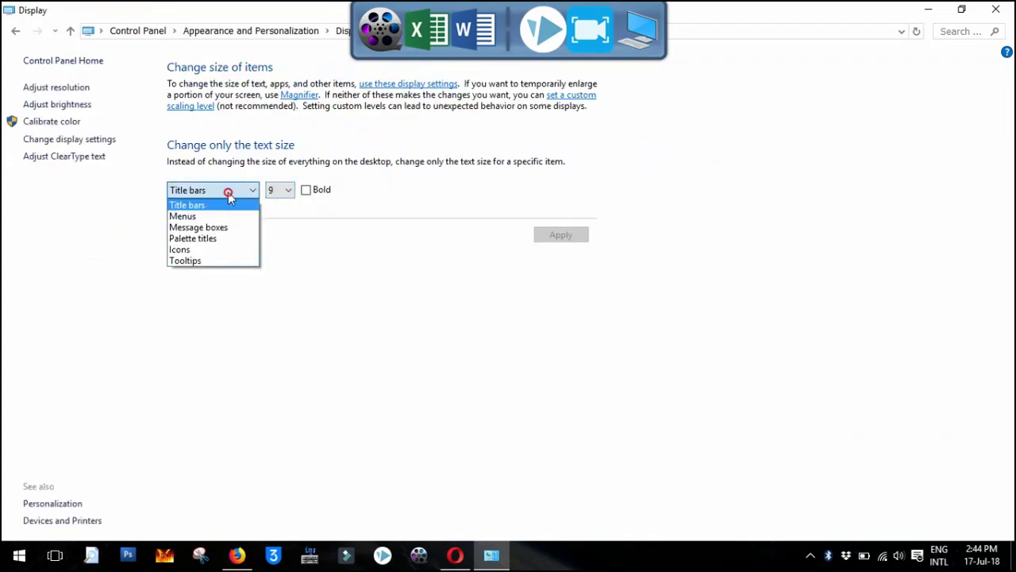
pyautogui.click(186, 252)
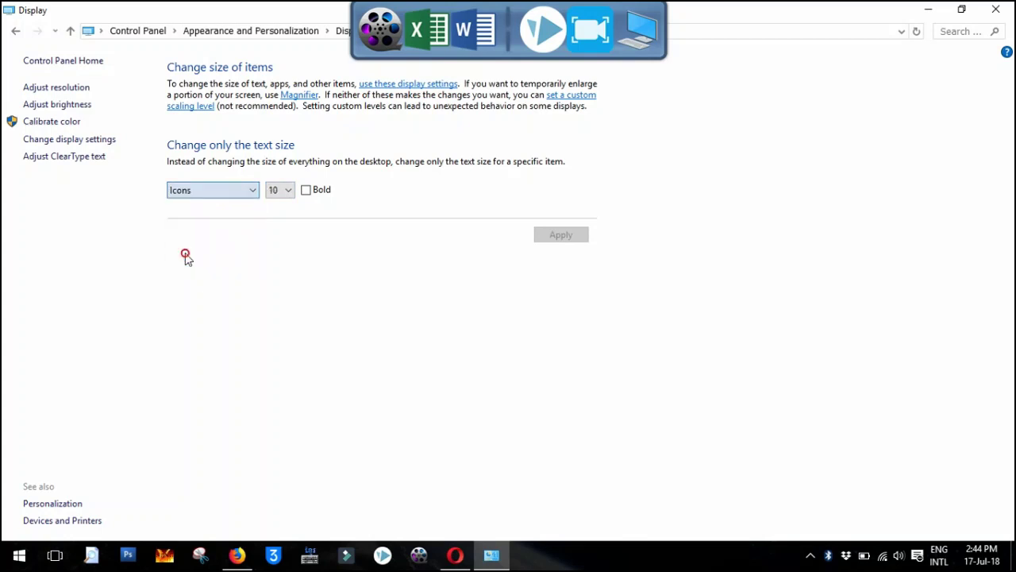
pyautogui.click(279, 191)
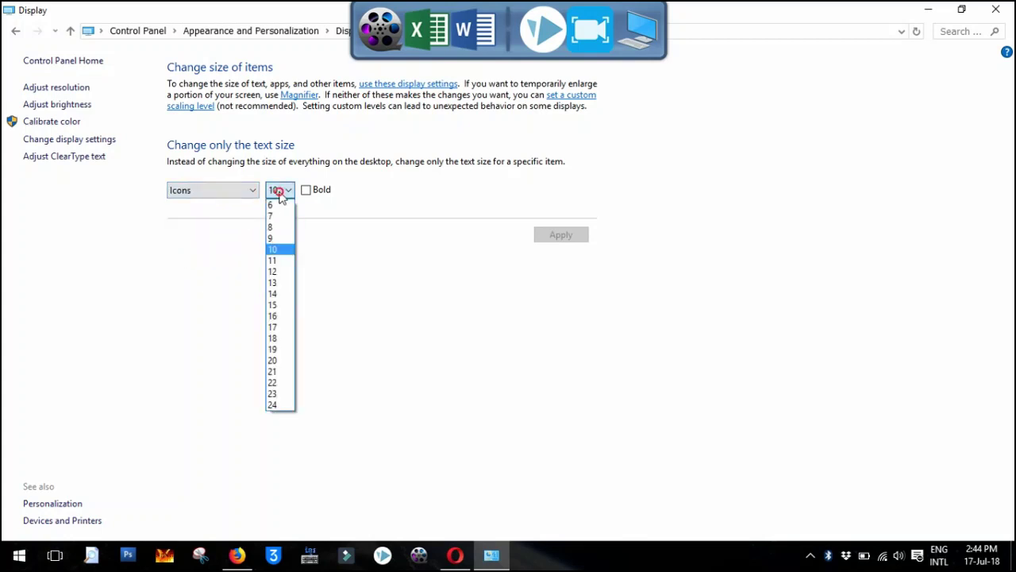
pyautogui.click(276, 293)
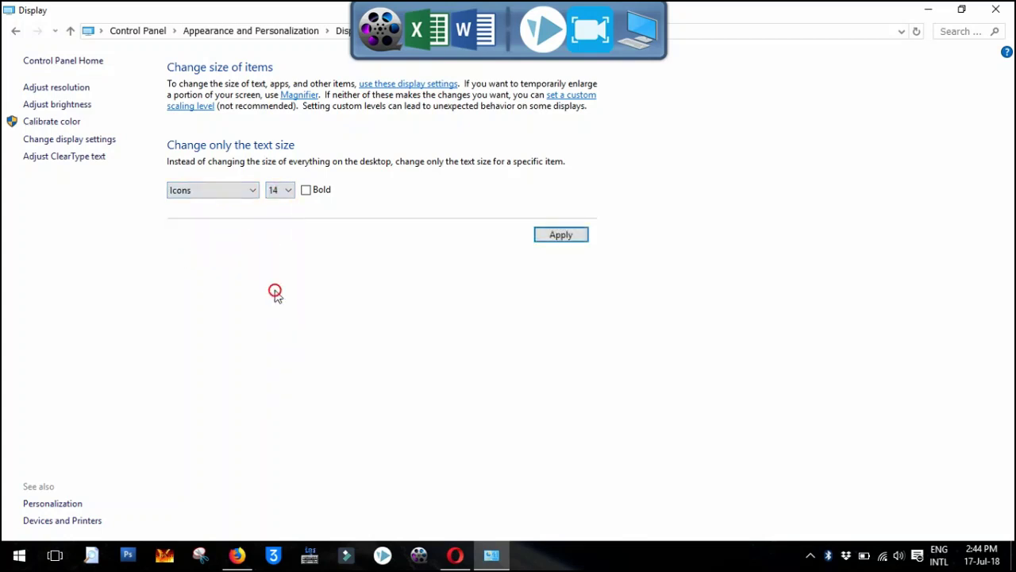
pyautogui.click(559, 235)
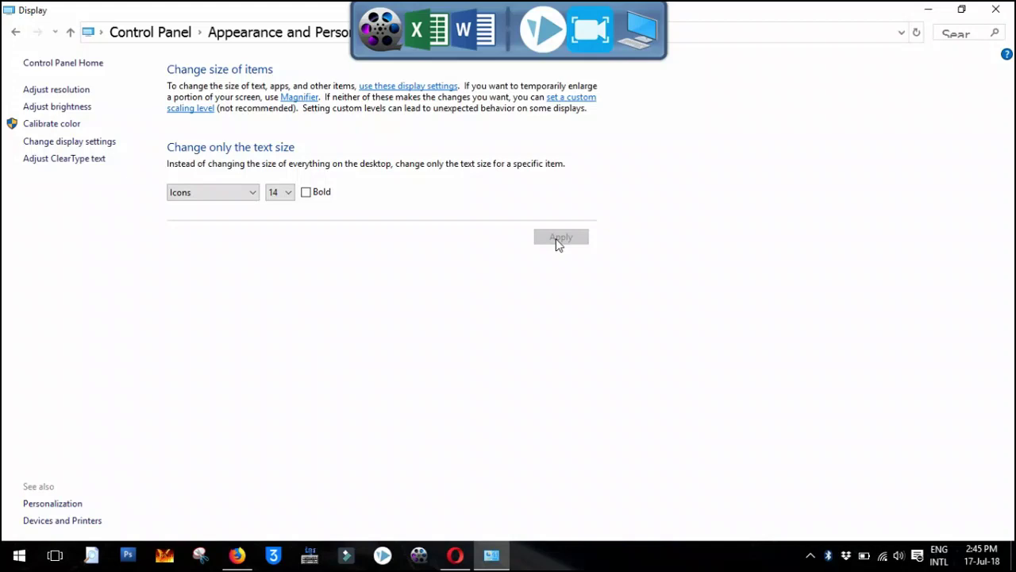
pyautogui.click(995, 8)
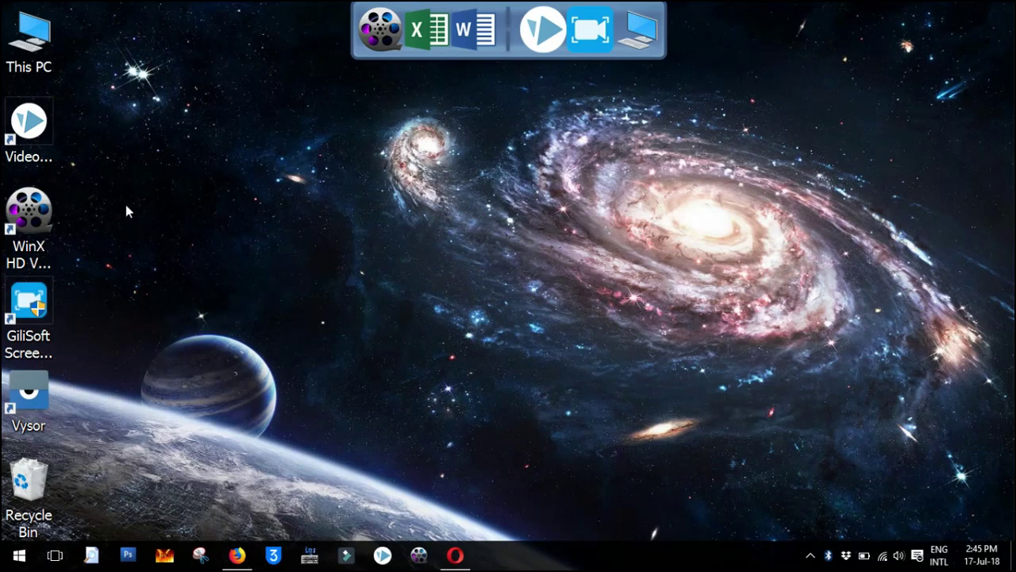
# Switch to Firefox and quit the desktop dock that overlaps the browser window
pyautogui.click(237, 555)
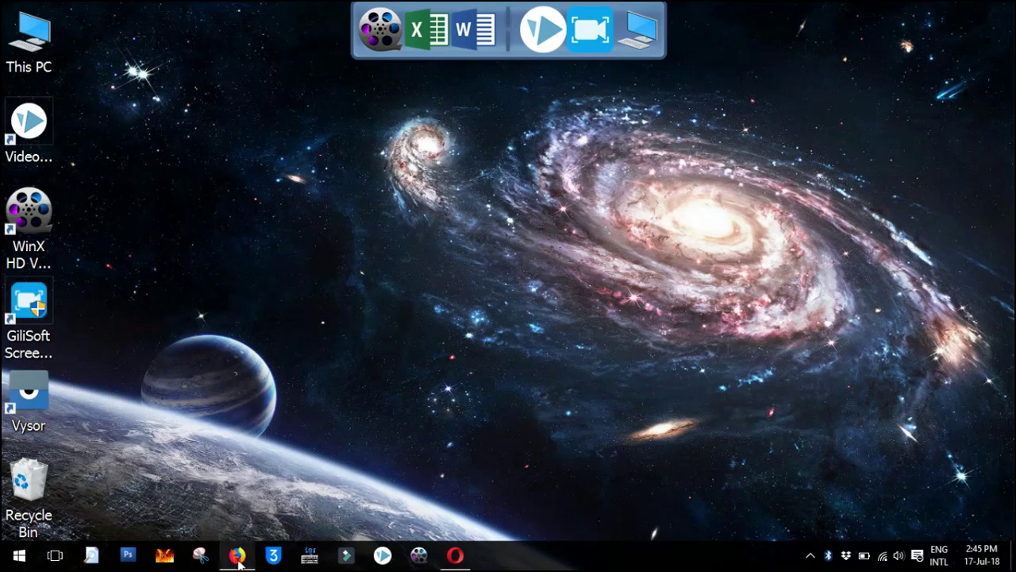
pyautogui.rightClick(533, 11)
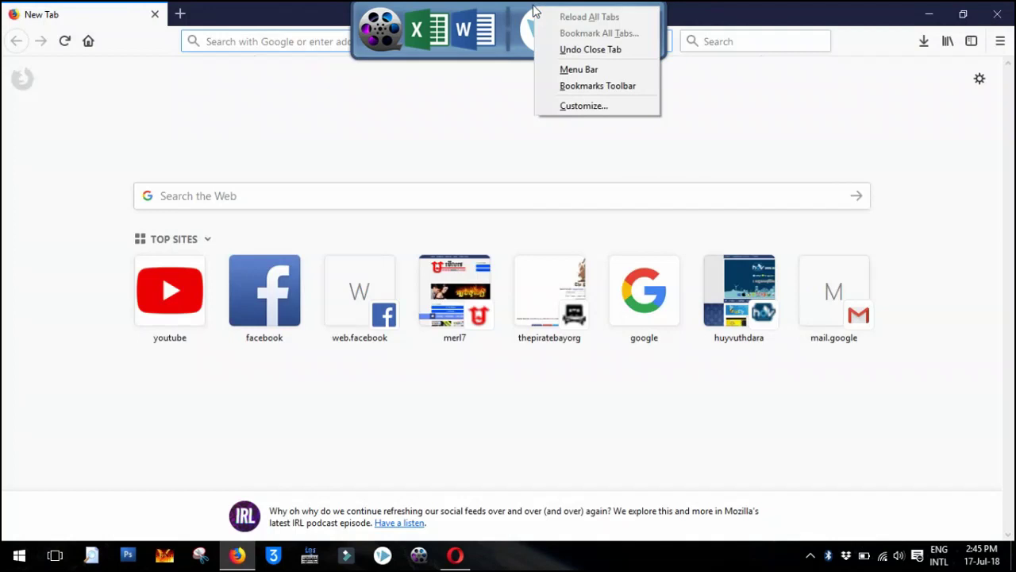
pyautogui.rightClick(502, 37)
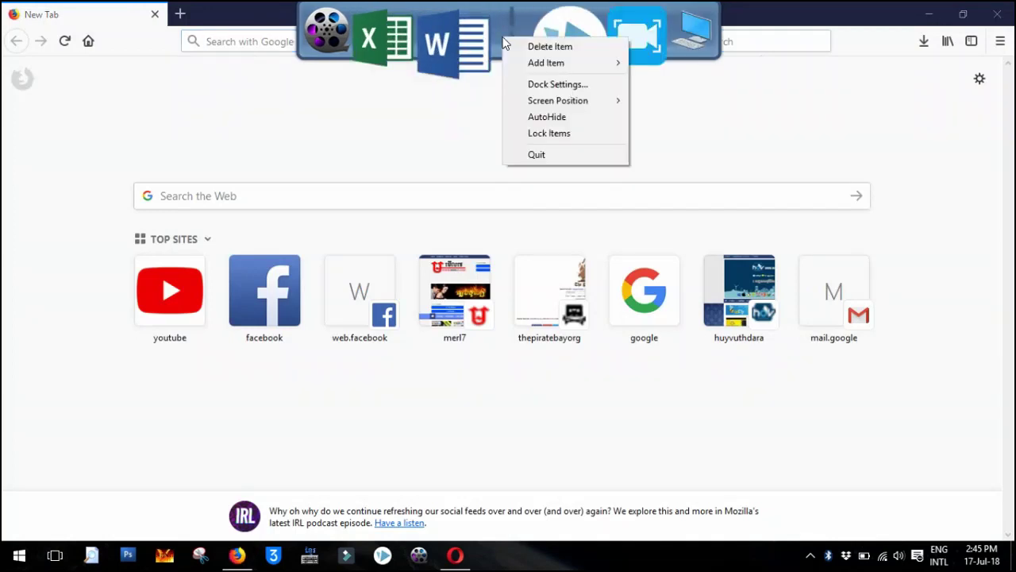
pyautogui.click(545, 155)
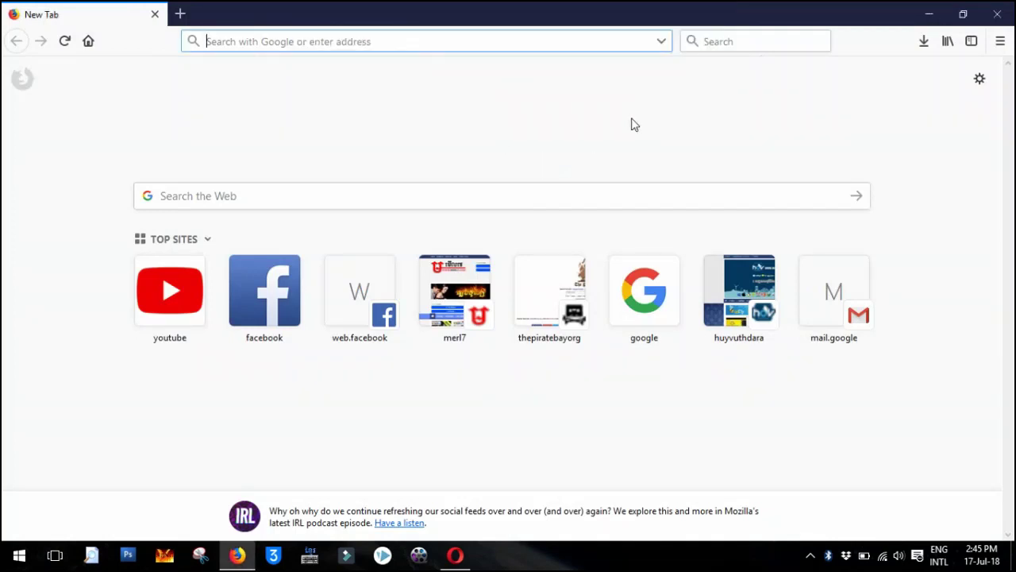
# Search the web for "winaero tweaker" and open the Downloads / Software / Winaero Tweaker result on winaero.com
pyautogui.click(730, 46)
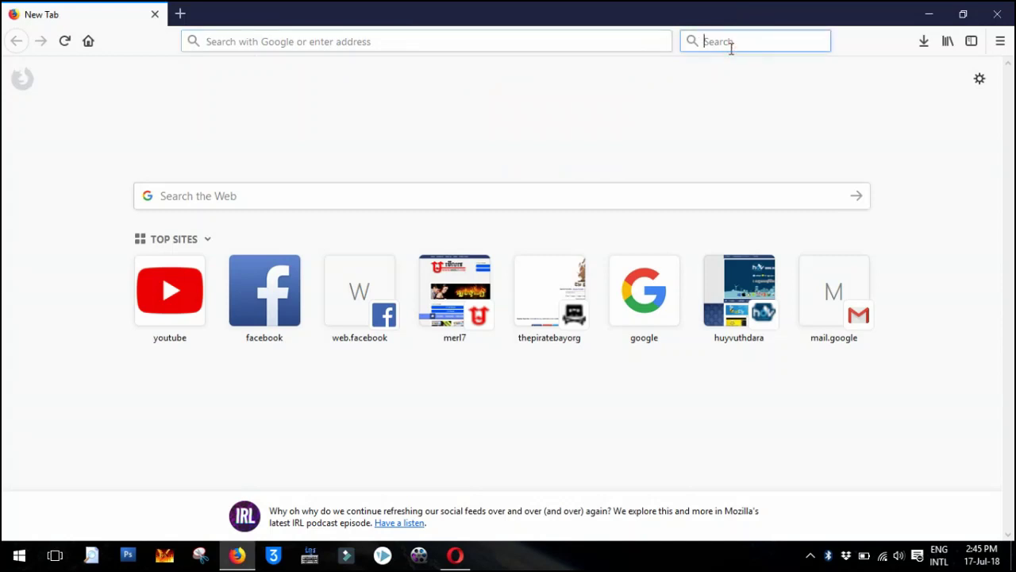
pyautogui.write('wina')
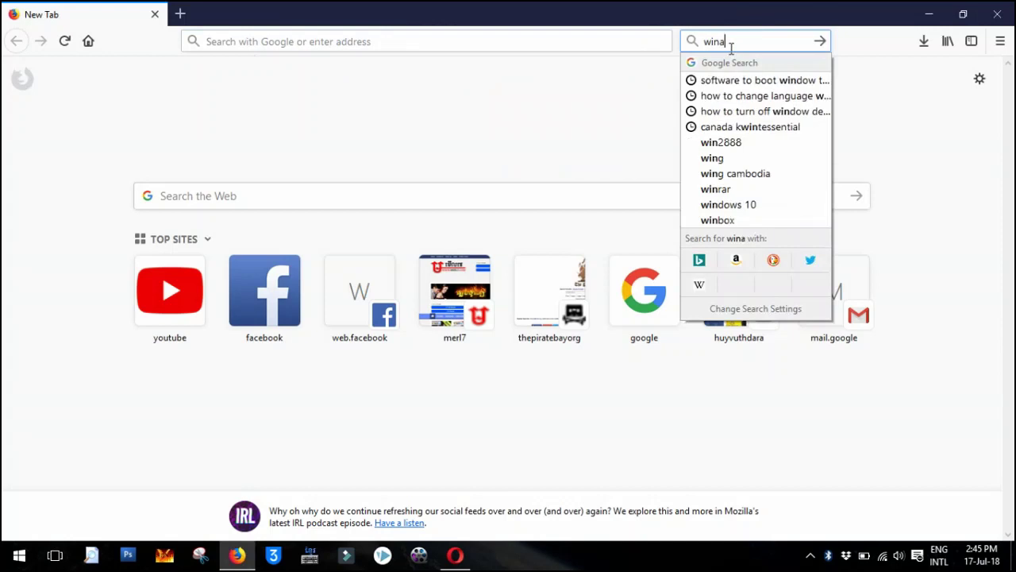
pyautogui.write('ero')
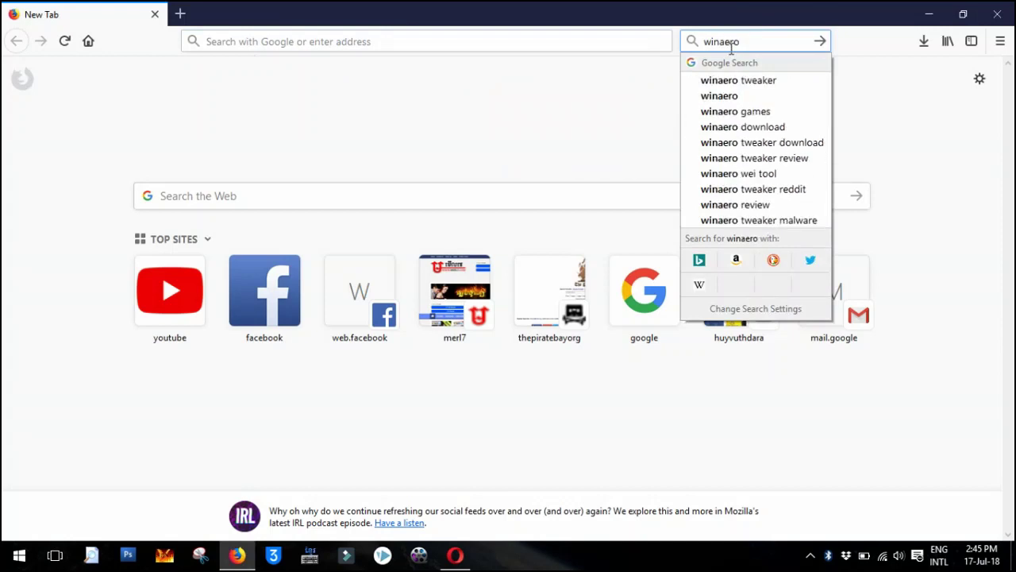
pyautogui.press('Down')
pyautogui.press('Return')
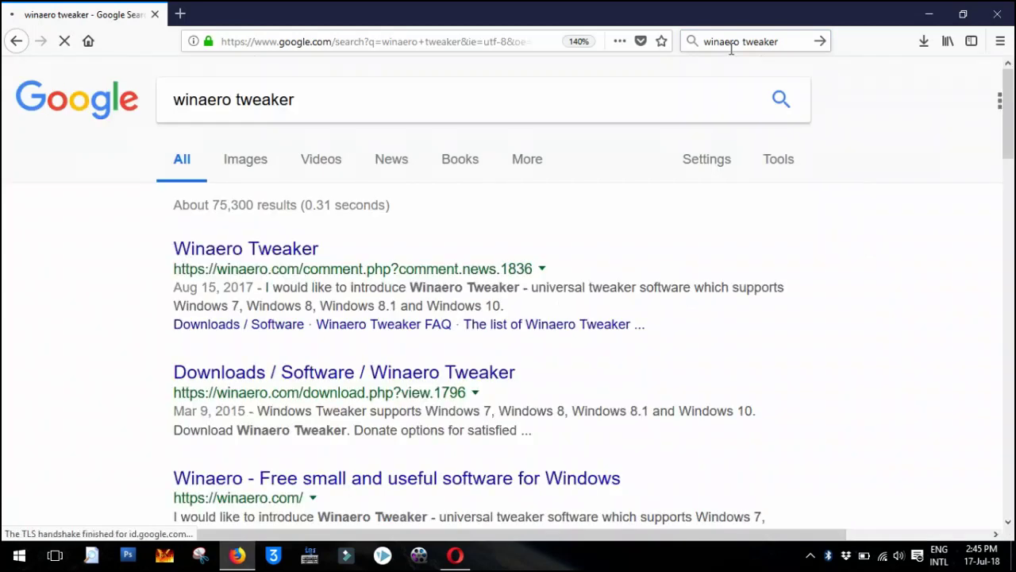
pyautogui.scroll(-3, 453, 349)
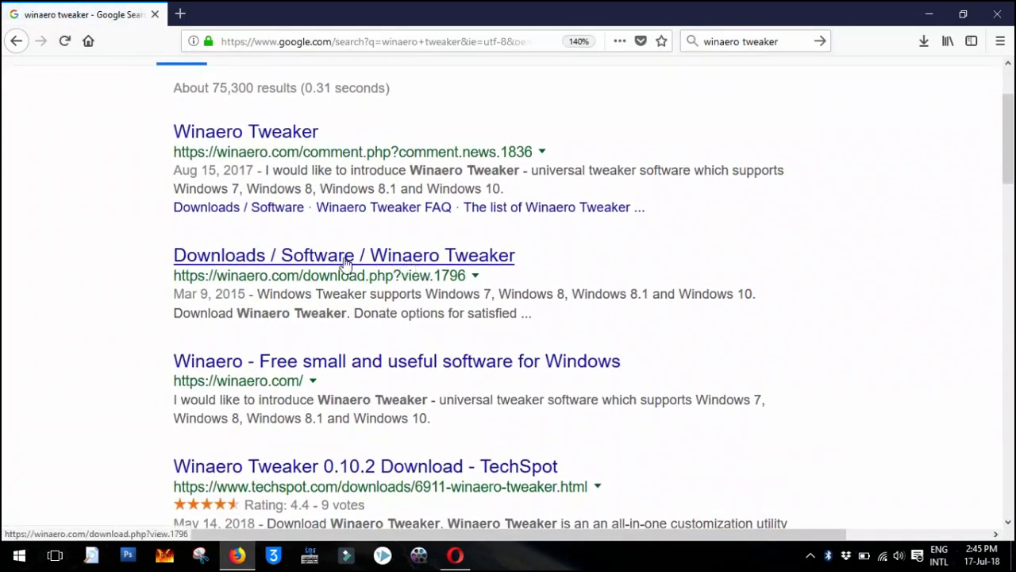
pyautogui.click(337, 260)
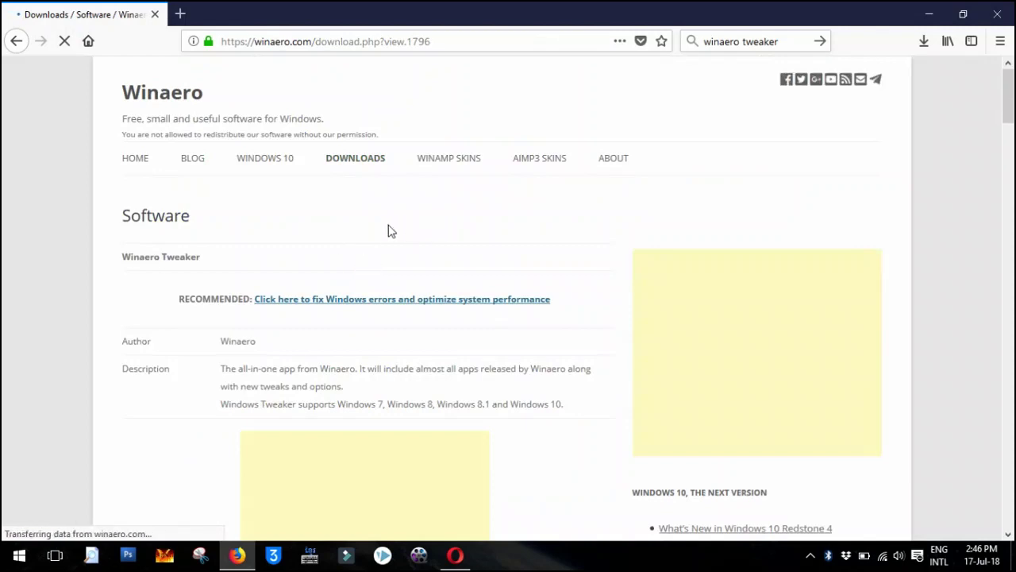
# Download Winaero Tweaker from its page, declining Caret Browsing, and start the transfer as winaerotweaker_2.zip in the Compressed category
pyautogui.scroll(-2, 388, 230)
pyautogui.scroll(-4, 388, 230)
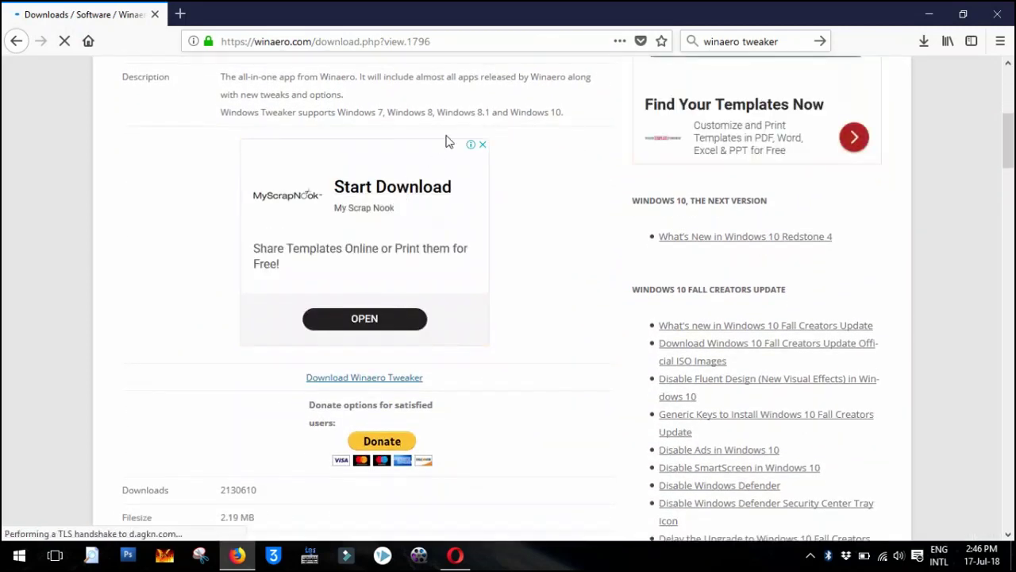
pyautogui.click(344, 379)
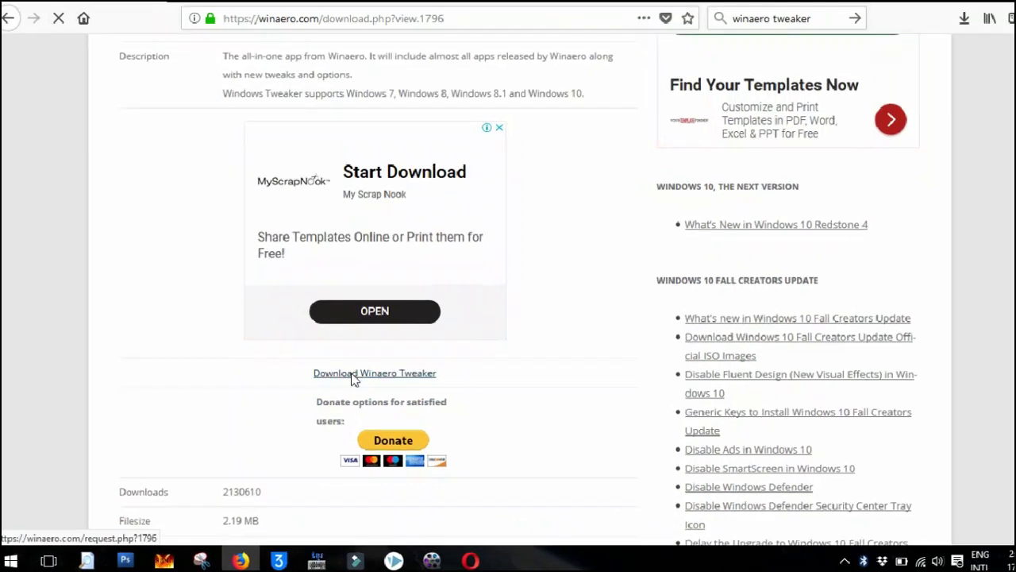
pyautogui.press('F7')
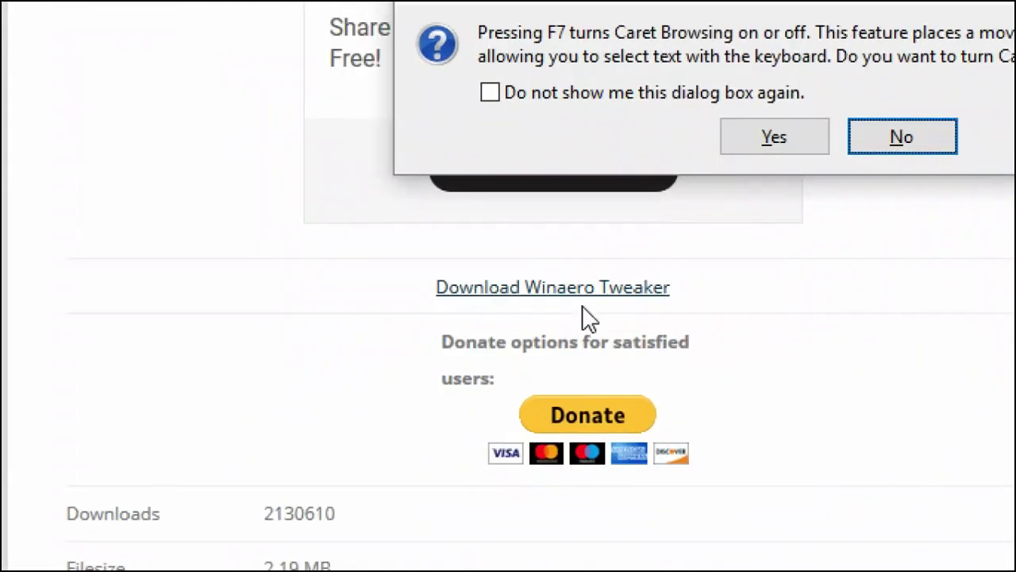
pyautogui.click(888, 151)
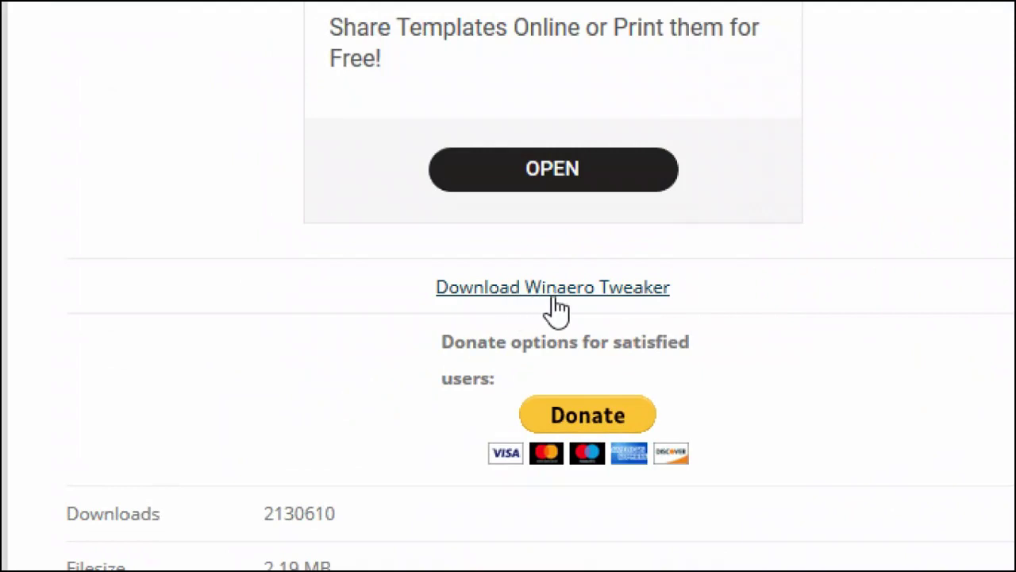
pyautogui.click(619, 289)
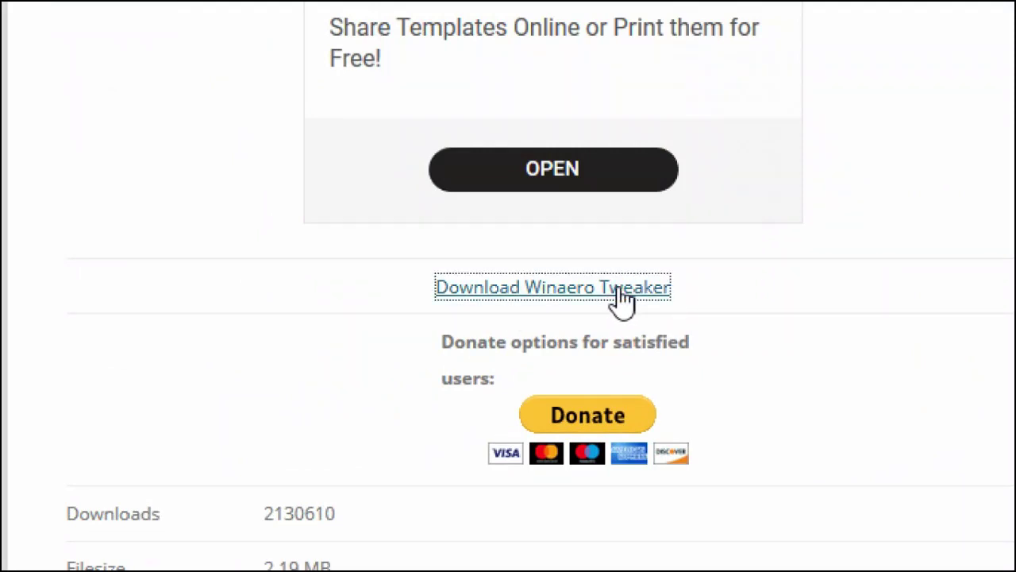
pyautogui.press('F7')
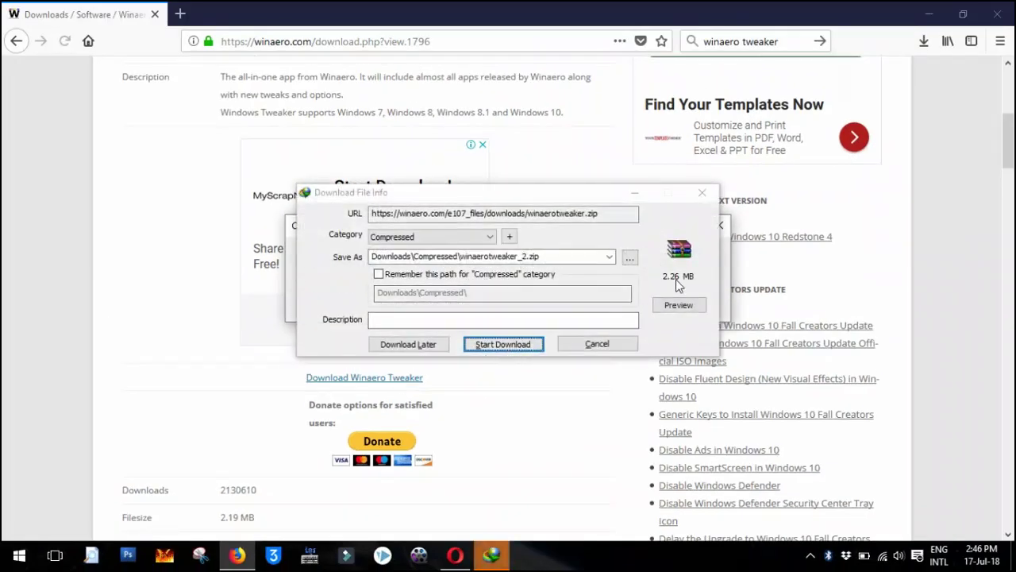
pyautogui.click(505, 344)
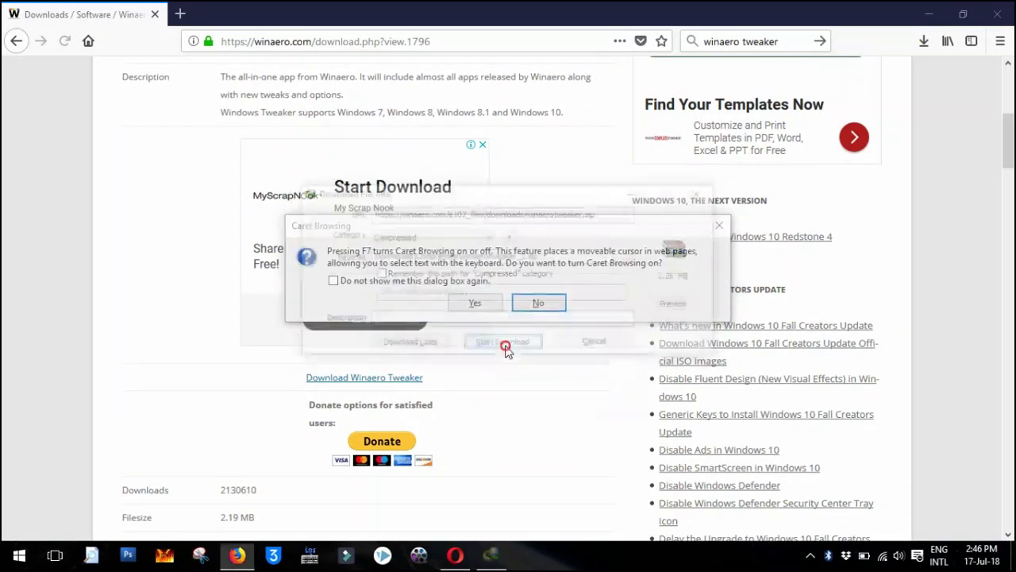
# Move the download progress window aside, turn Caret Browsing on, and stop its prompt from being shown again
pyautogui.moveTo(531, 130); pyautogui.dragTo(549, 297)
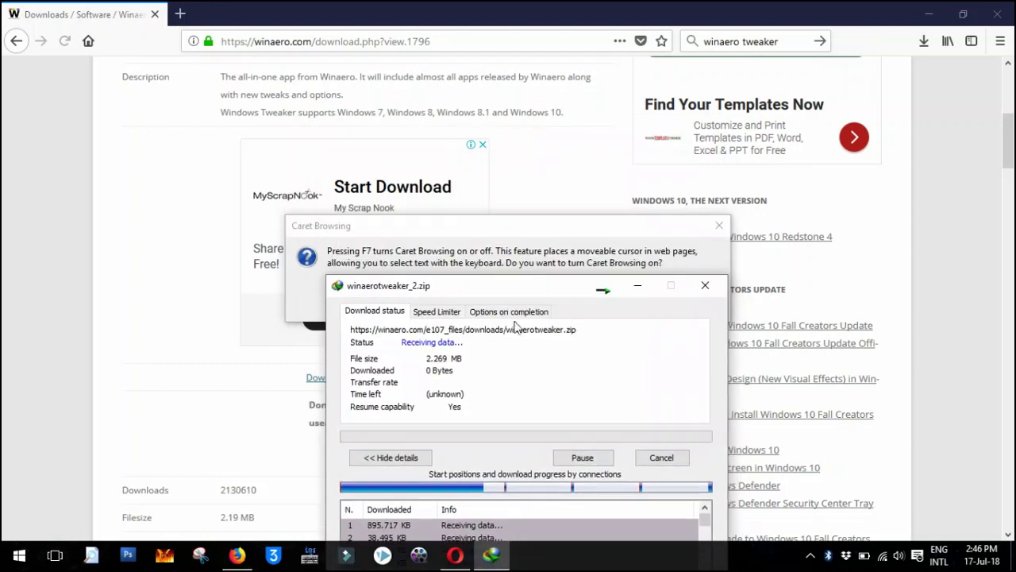
pyautogui.moveTo(403, 299); pyautogui.dragTo(435, 342)
pyautogui.click(334, 280)
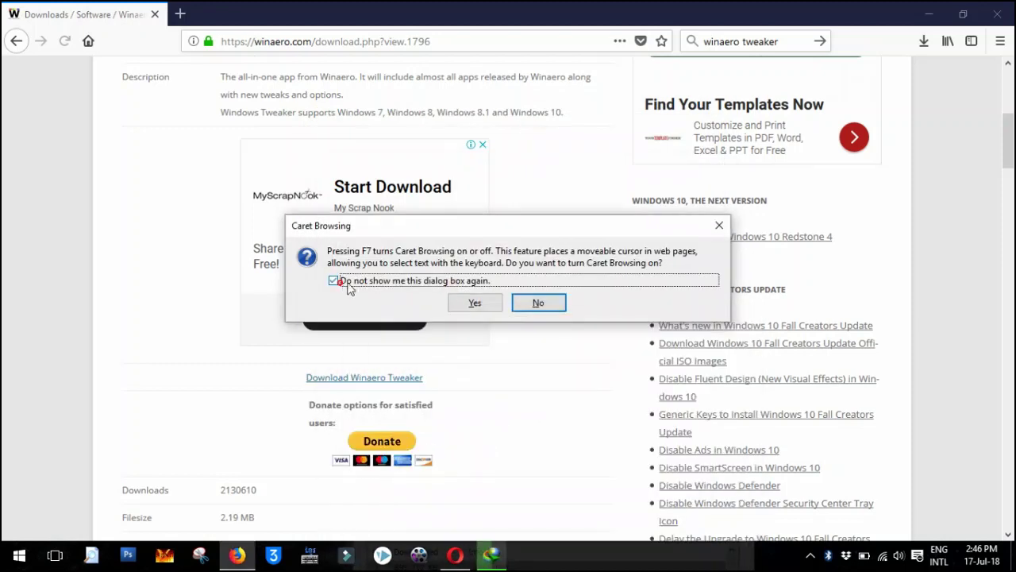
pyautogui.click(474, 304)
# Bring the winaerotweaker_2.zip download progress window back into full view and minimize the browser
pyautogui.click(492, 554)
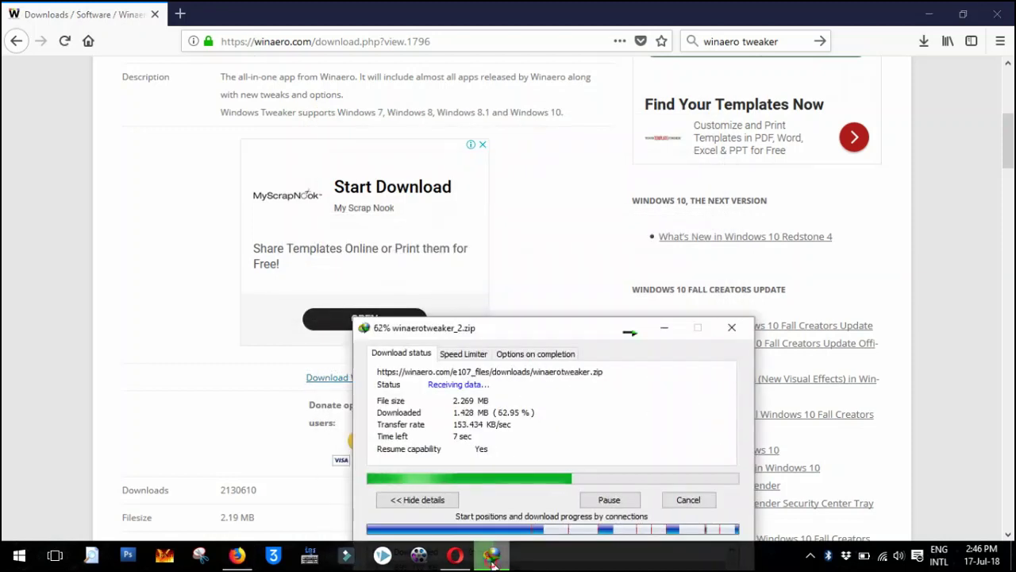
pyautogui.moveTo(547, 328); pyautogui.dragTo(564, 129)
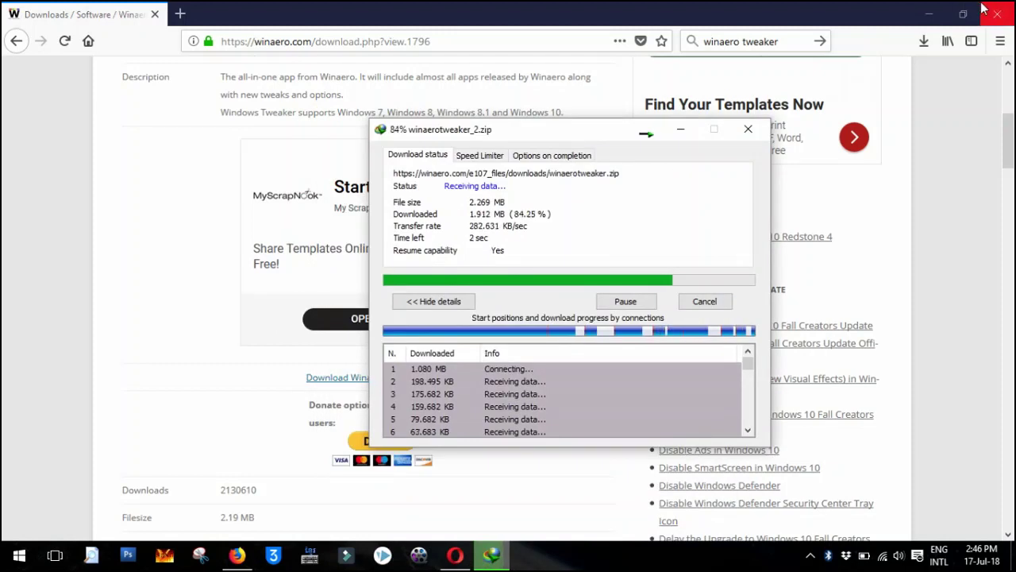
pyautogui.click(933, 14)
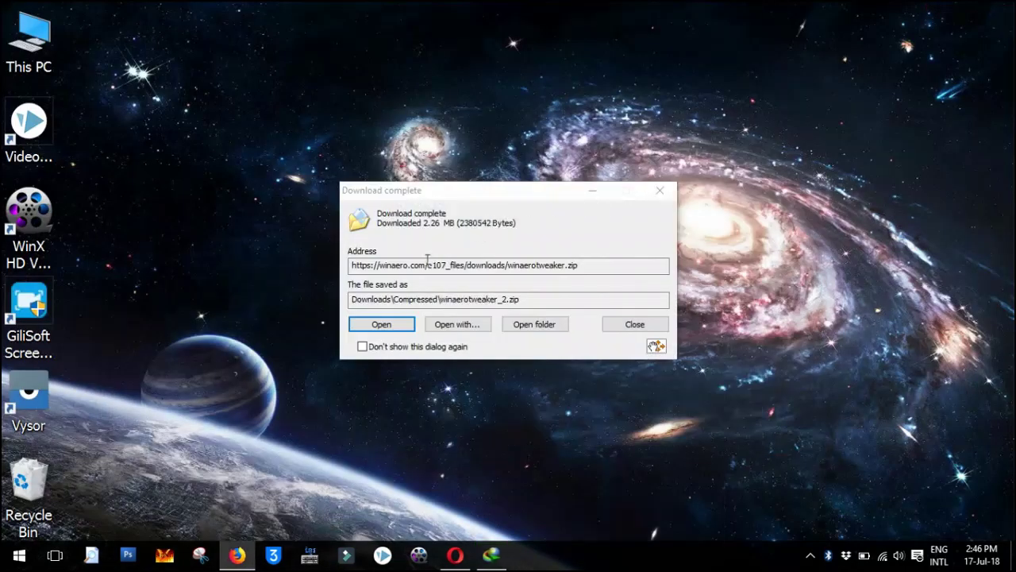
# Open the downloaded winaerotweaker_2.zip, extract WinaeroTweaker-0.10.2.0-setup.exe to the Desktop, and close the archive
pyautogui.click(384, 324)
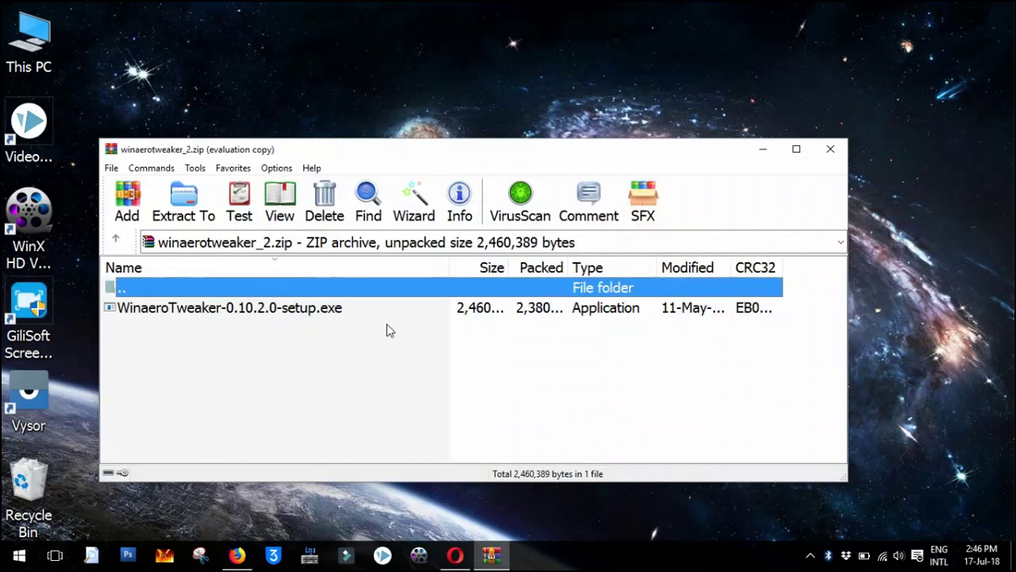
pyautogui.click(212, 312)
pyautogui.rightClick(212, 312)
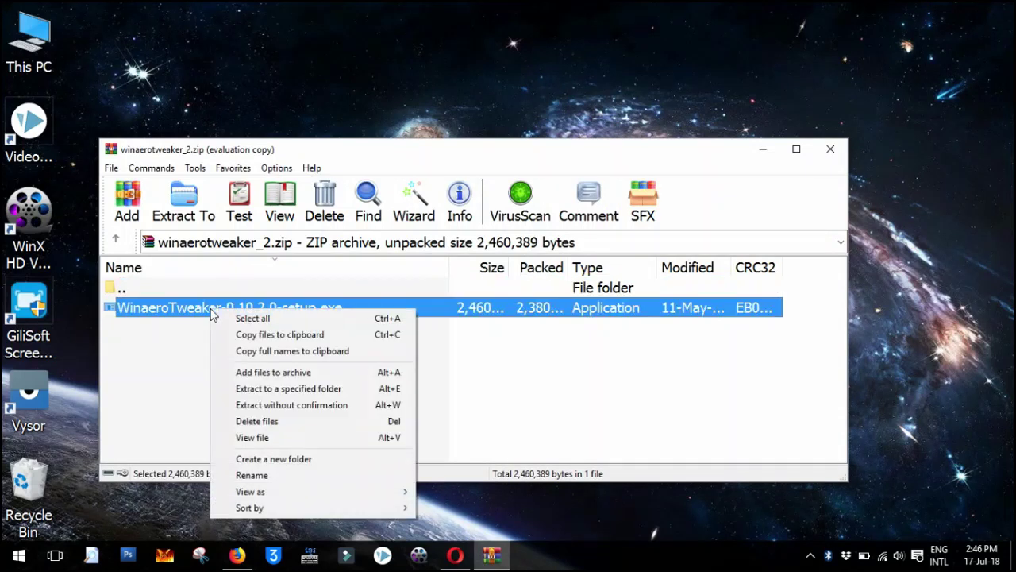
pyautogui.moveTo(159, 315); pyautogui.dragTo(393, 98)
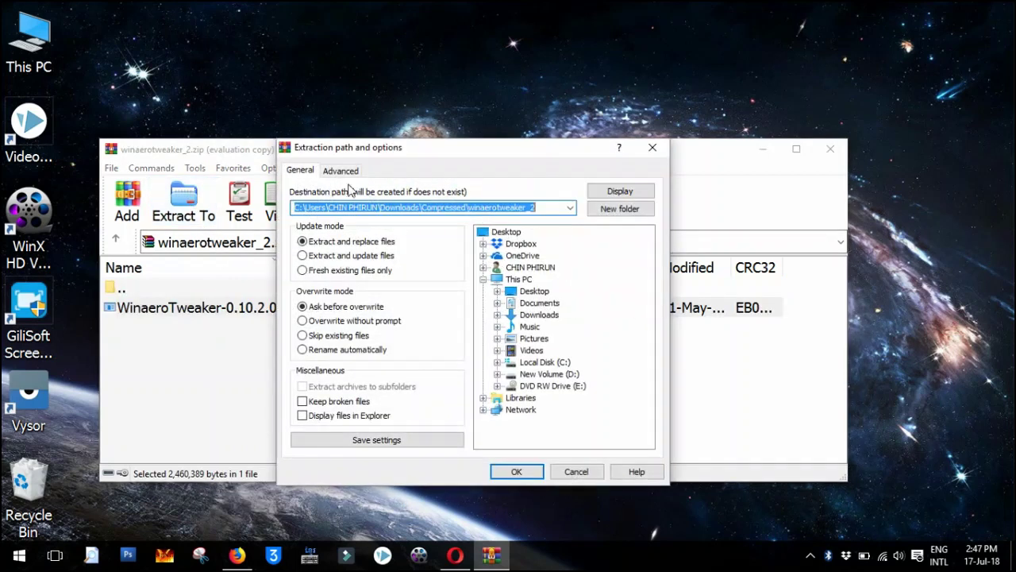
pyautogui.click(500, 233)
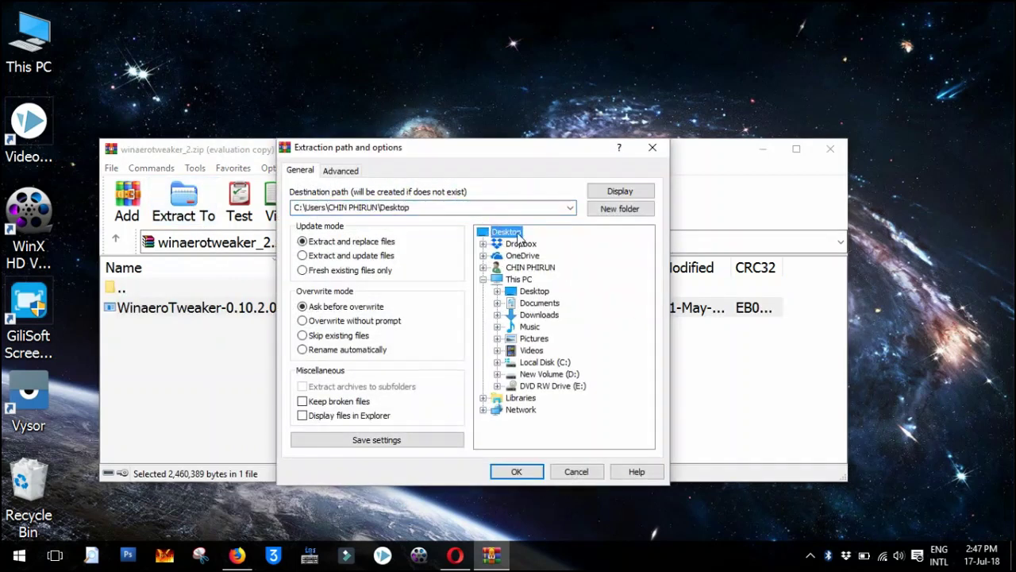
pyautogui.click(516, 471)
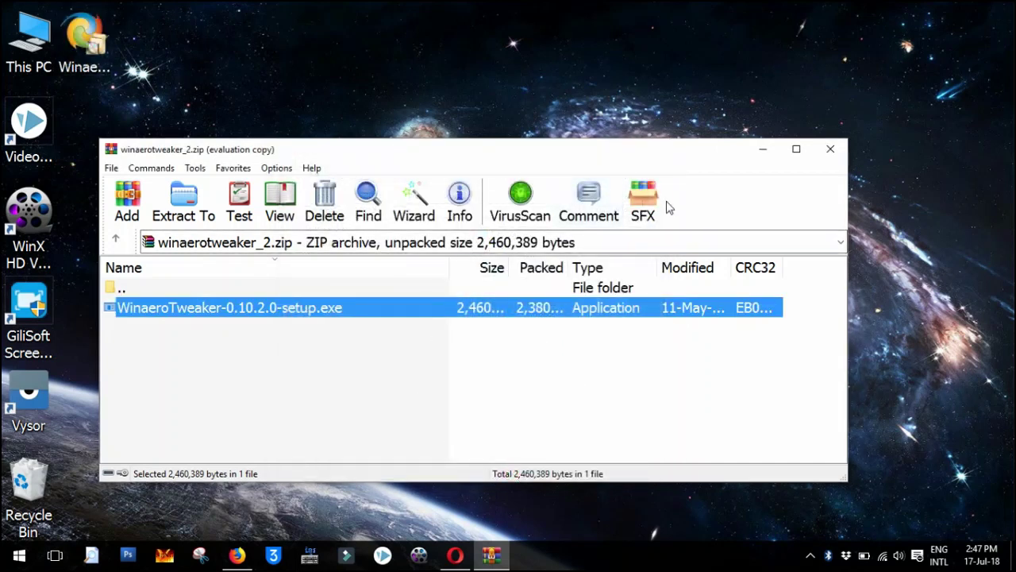
pyautogui.click(831, 149)
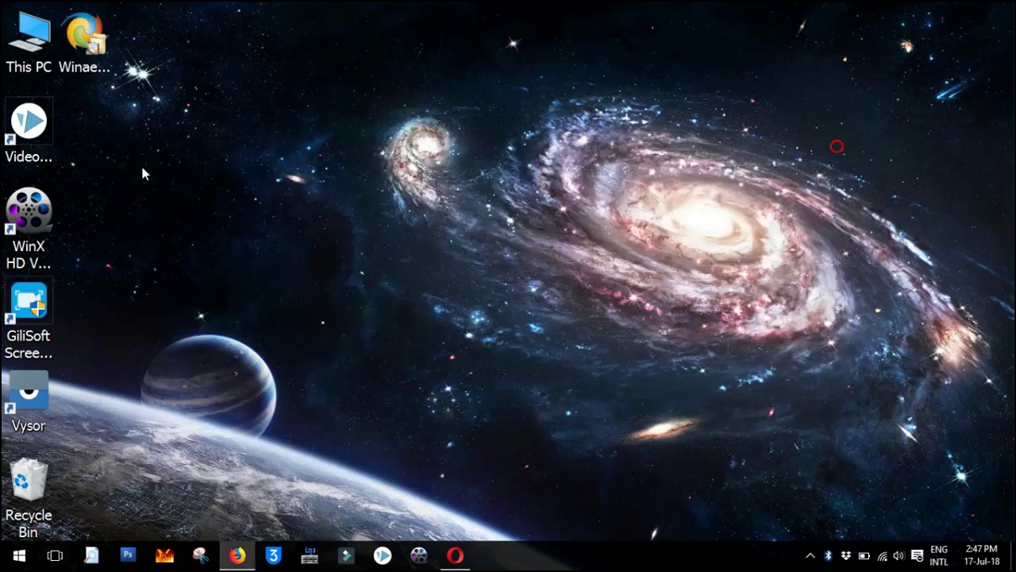
# Launch the Winaero Tweaker setup from the desktop, choose Normal mode, and accept the license agreement
pyautogui.doubleClick(84, 40)
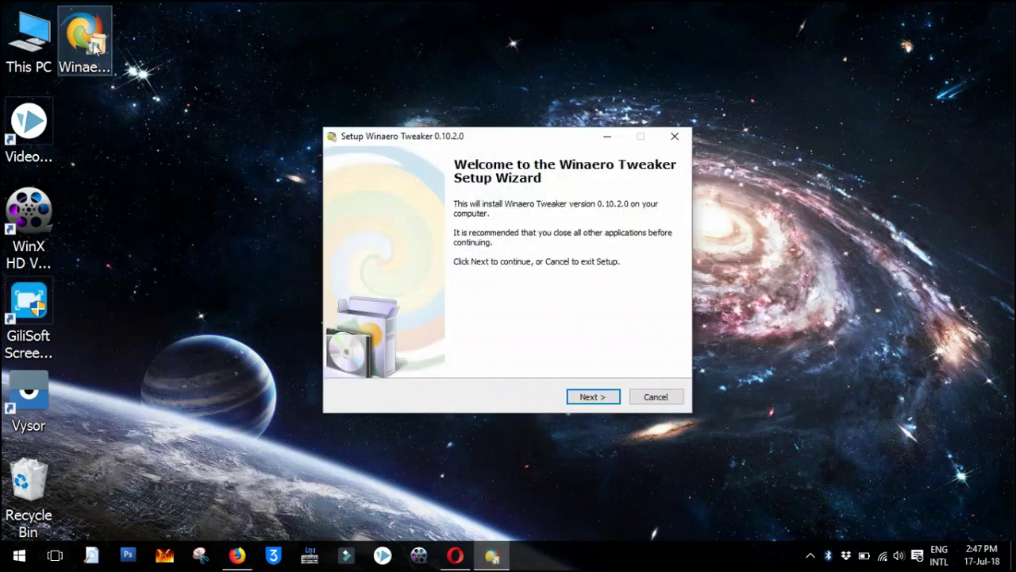
pyautogui.click(589, 396)
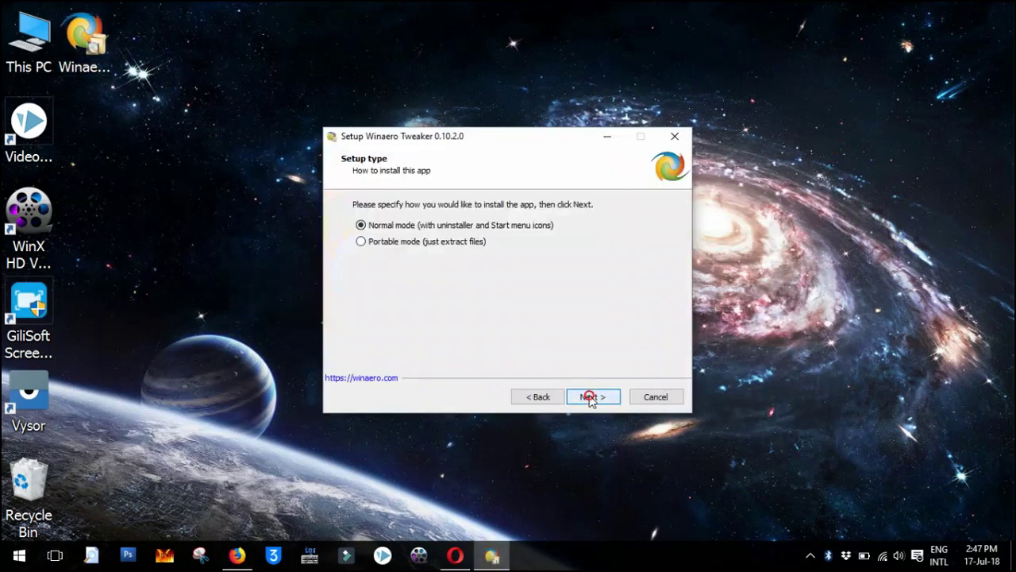
pyautogui.click(597, 402)
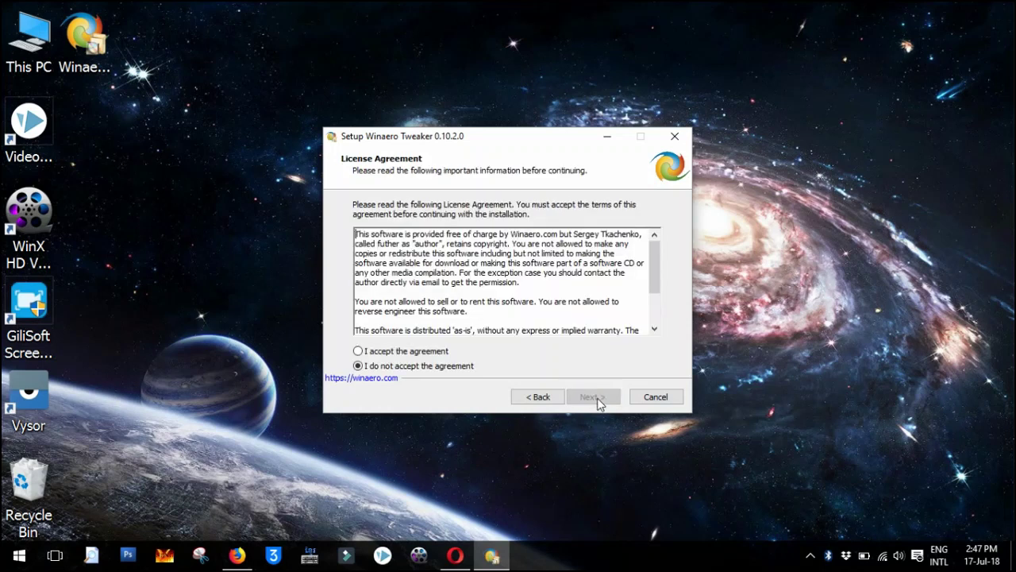
pyautogui.click(390, 353)
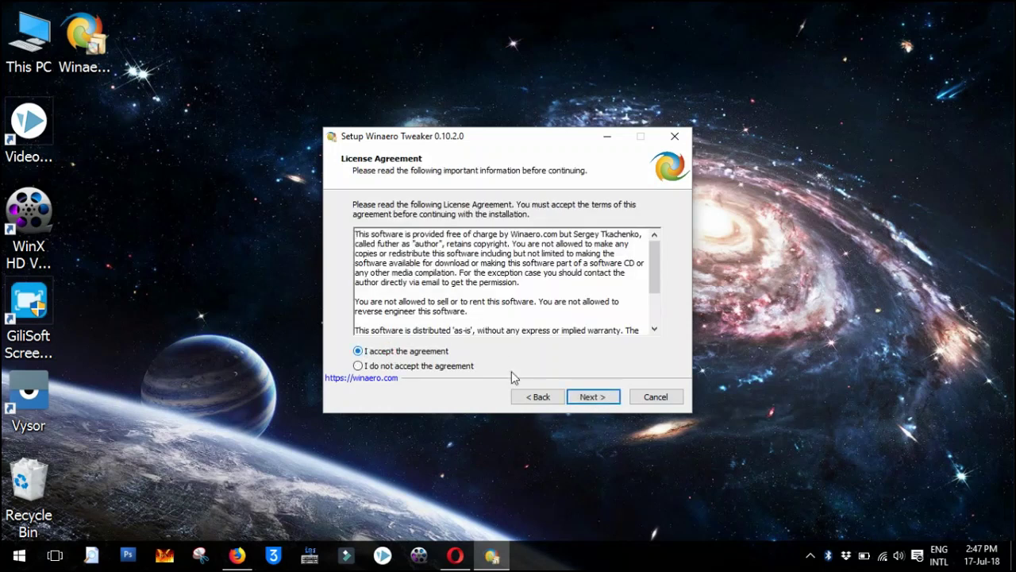
pyautogui.click(593, 397)
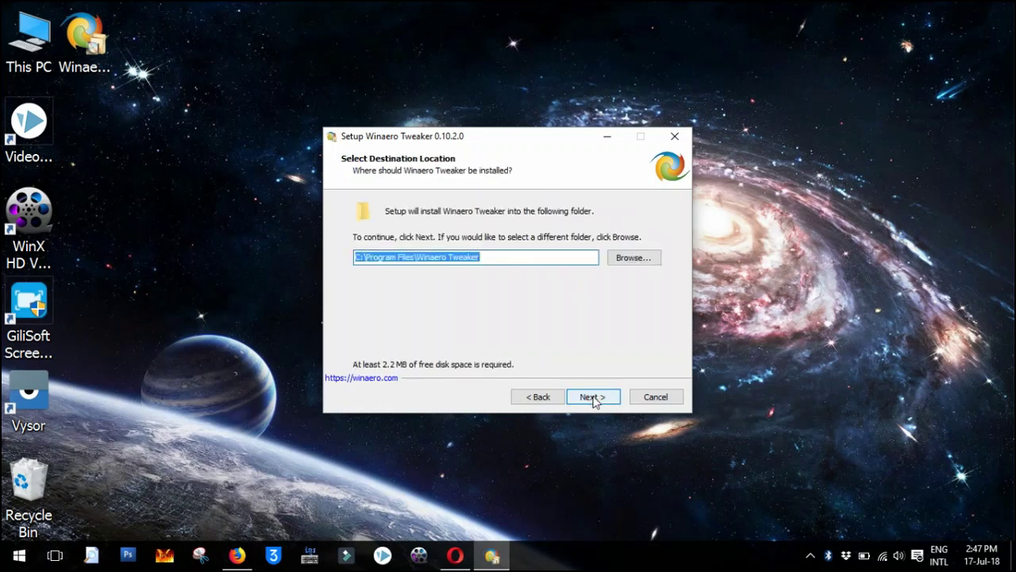
# Install Winaero Tweaker into C:\Program Files\Winaero Tweaker with a desktop icon for all users, and finish setup with Run Winaero Tweaker enabled
pyautogui.click(593, 397)
pyautogui.click(593, 397)
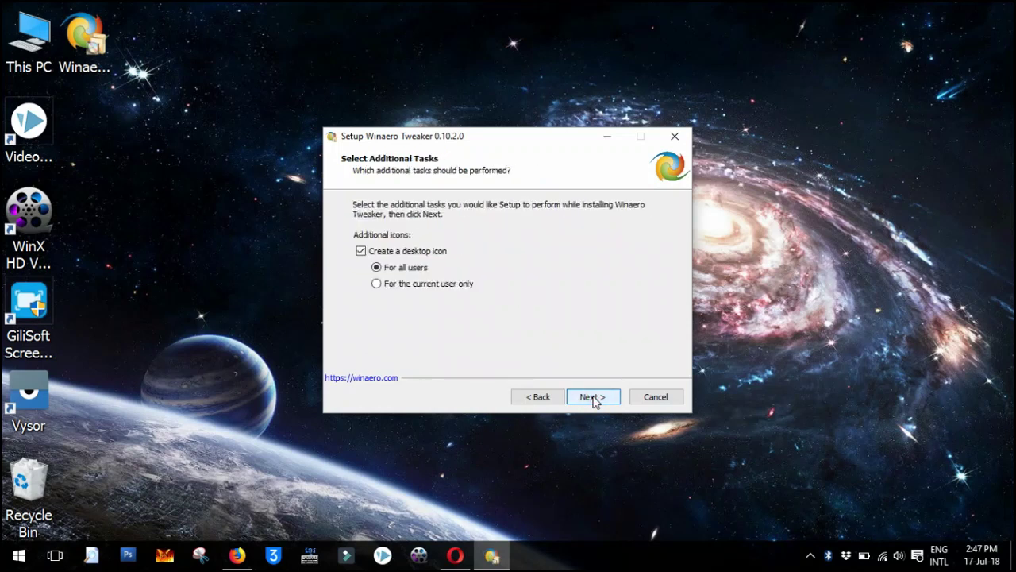
pyautogui.click(592, 397)
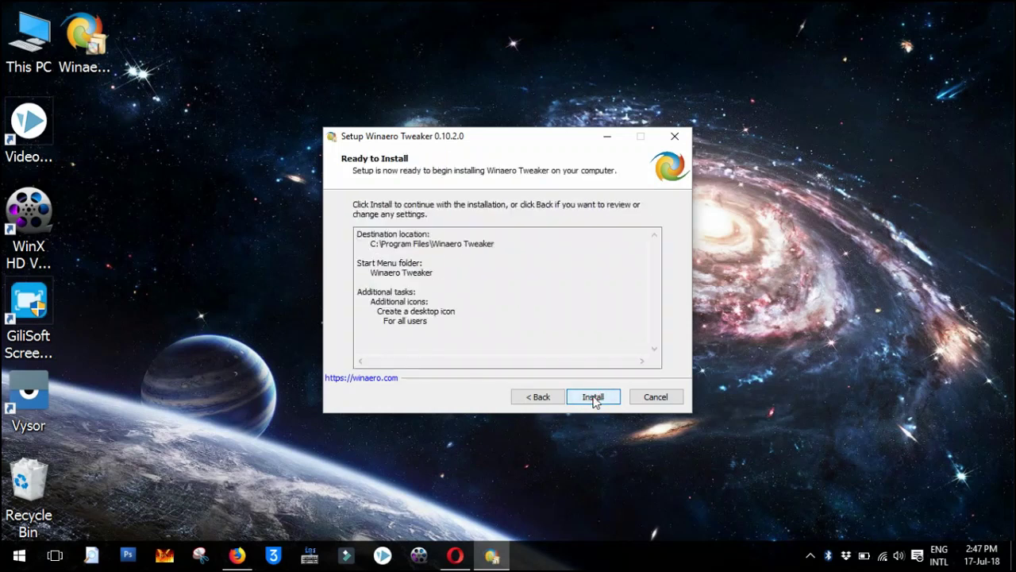
pyautogui.click(593, 397)
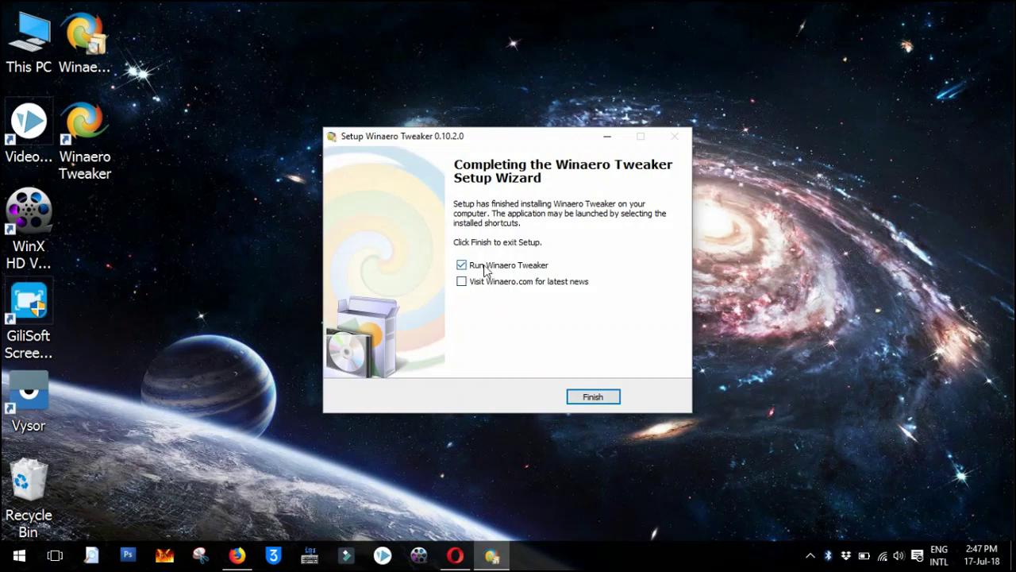
pyautogui.click(595, 398)
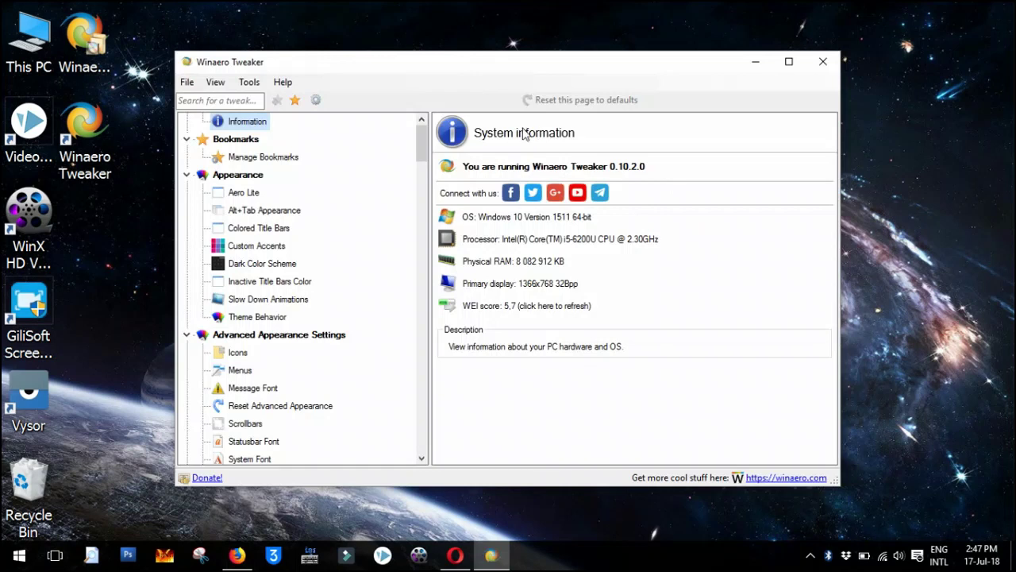
# Show the Icons page under Advanced Appearance Settings, keeping the program window at its normal size
pyautogui.doubleClick(516, 68)
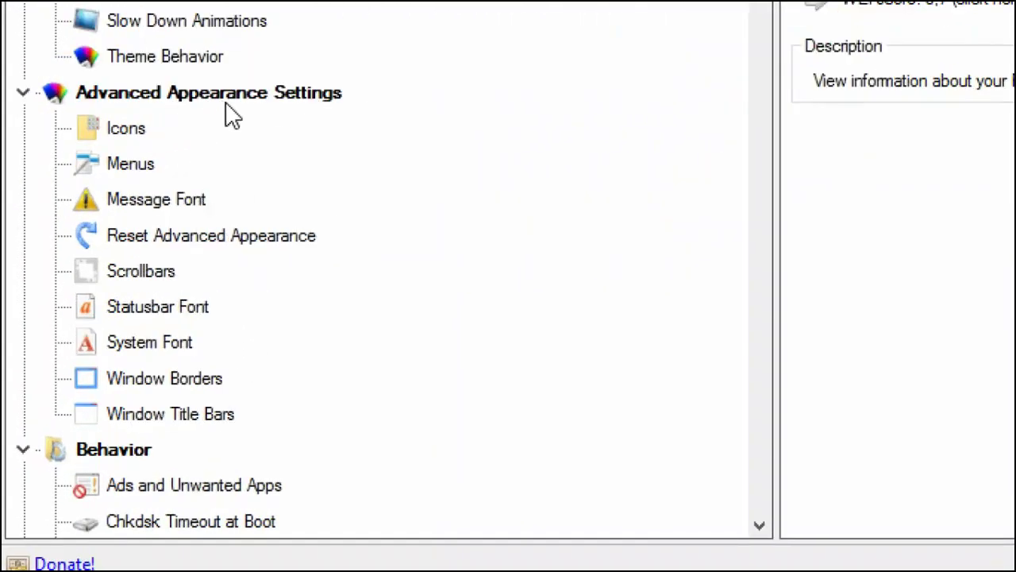
pyautogui.click(125, 131)
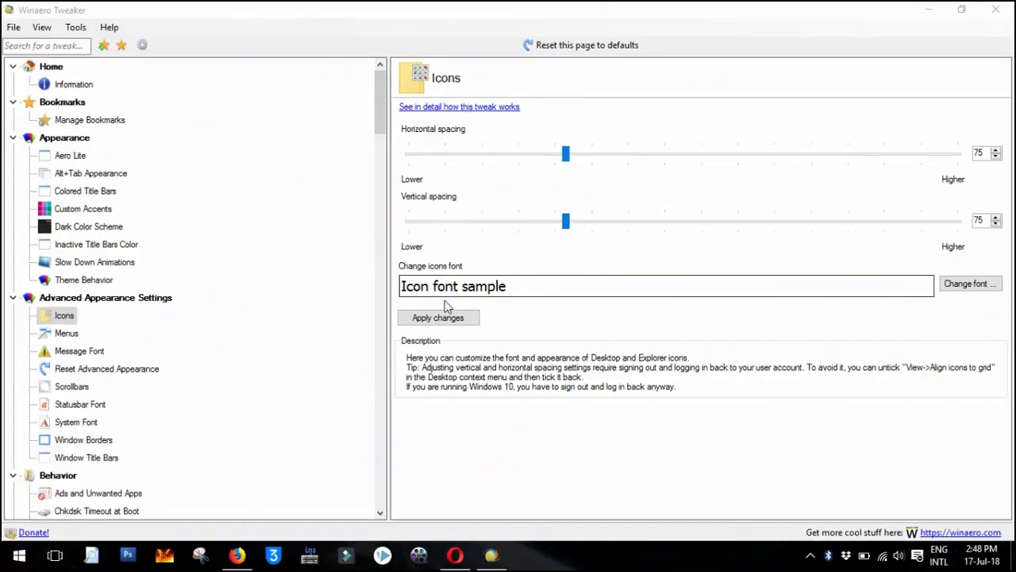
pyautogui.click(960, 11)
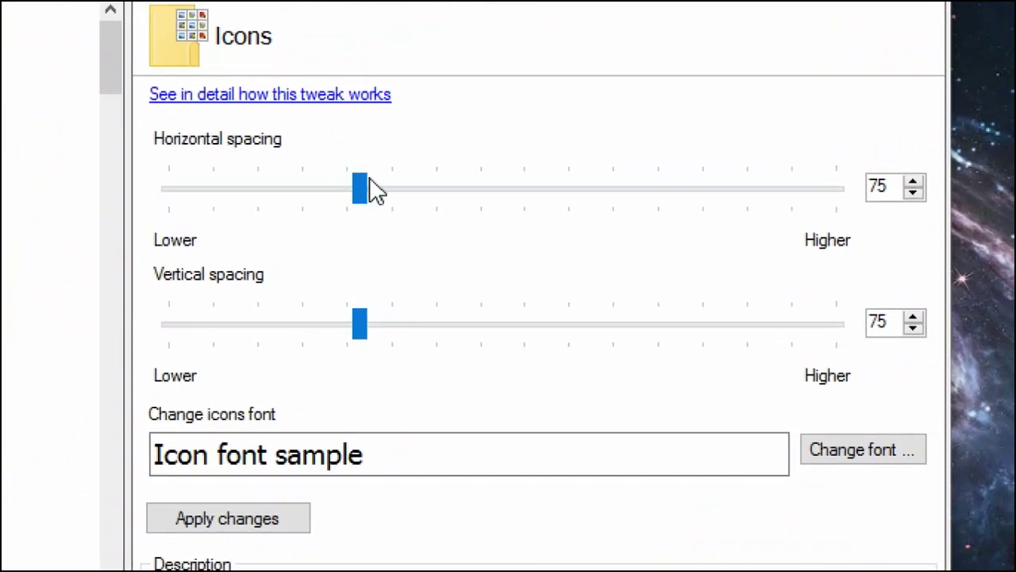
pyautogui.click(367, 183)
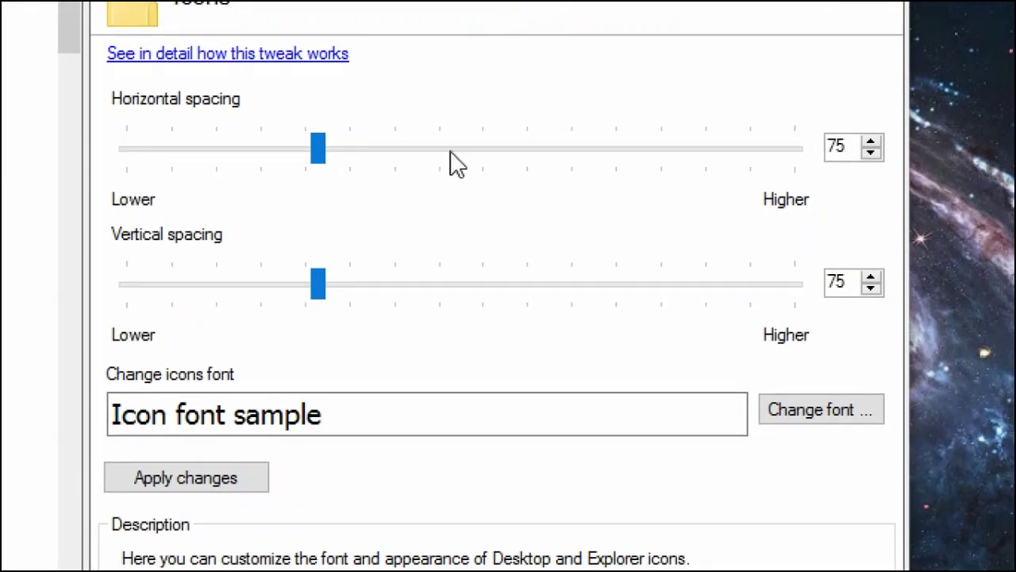
# Open the icon font settings and choose the Kh Siemreap font
pyautogui.click(807, 419)
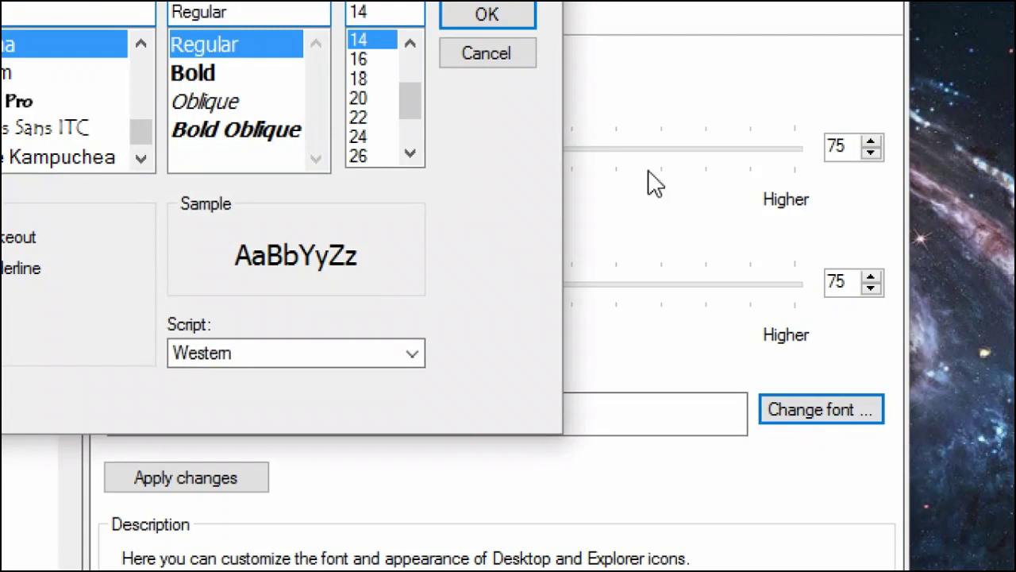
pyautogui.click(512, 11)
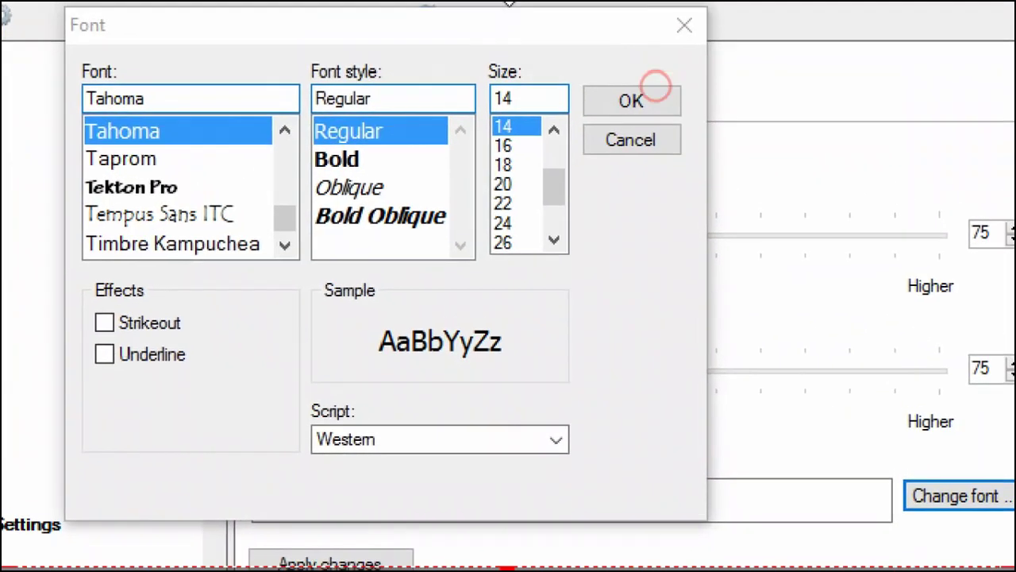
pyautogui.moveTo(286, 227); pyautogui.dragTo(285, 201)
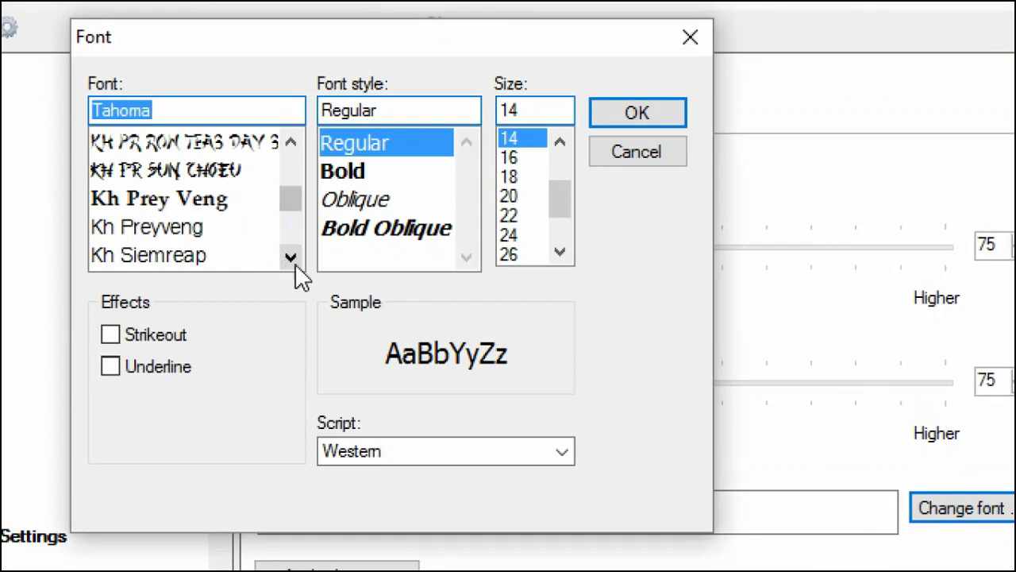
pyautogui.click(290, 257)
pyautogui.click(291, 257)
pyautogui.click(291, 257)
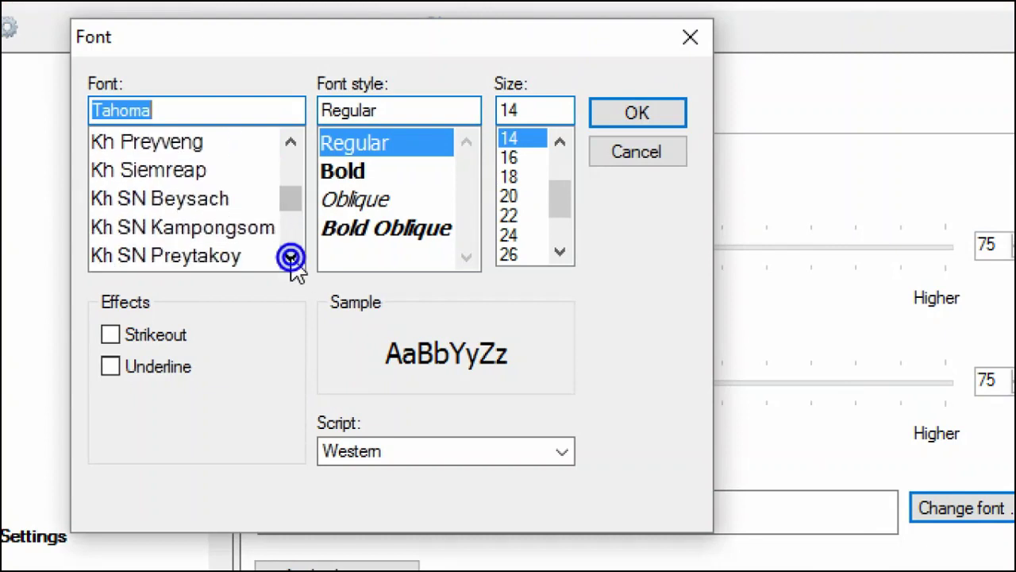
pyautogui.click(169, 169)
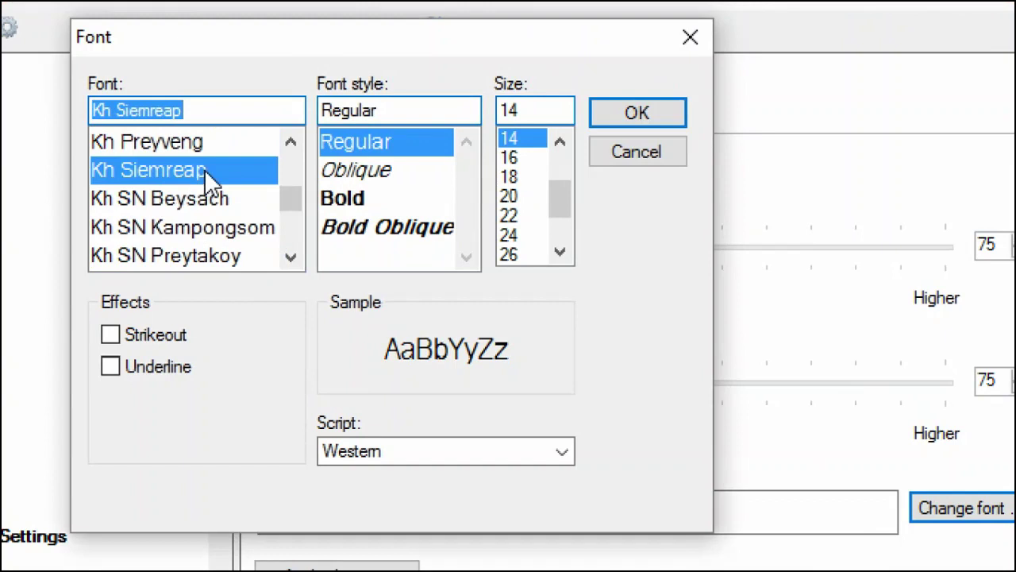
# Set the icon font size to 11 with the Regular style, confirm the font, and apply the changes
pyautogui.click(561, 142)
pyautogui.click(562, 143)
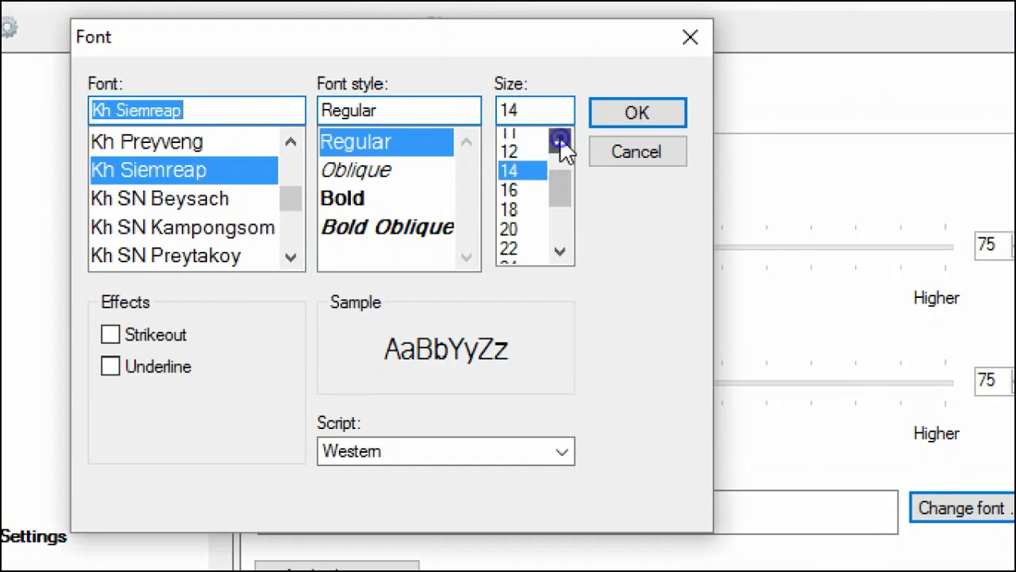
pyautogui.click(517, 141)
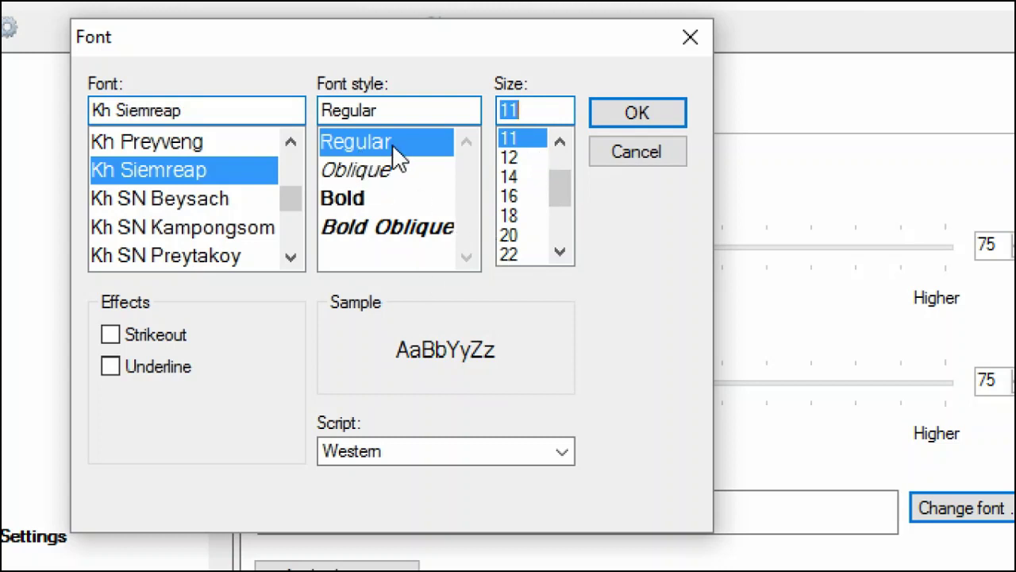
pyautogui.click(653, 113)
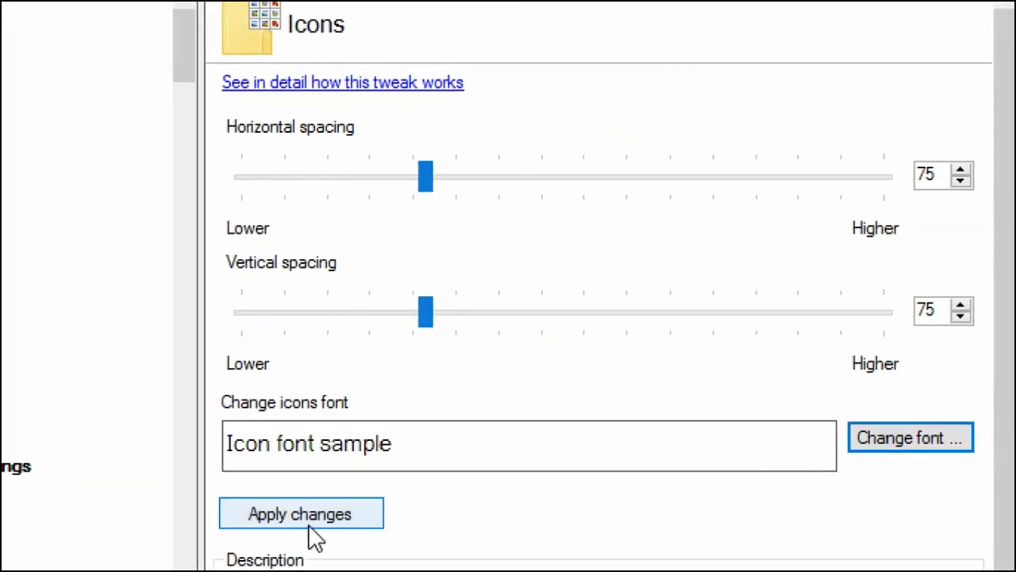
pyautogui.click(295, 522)
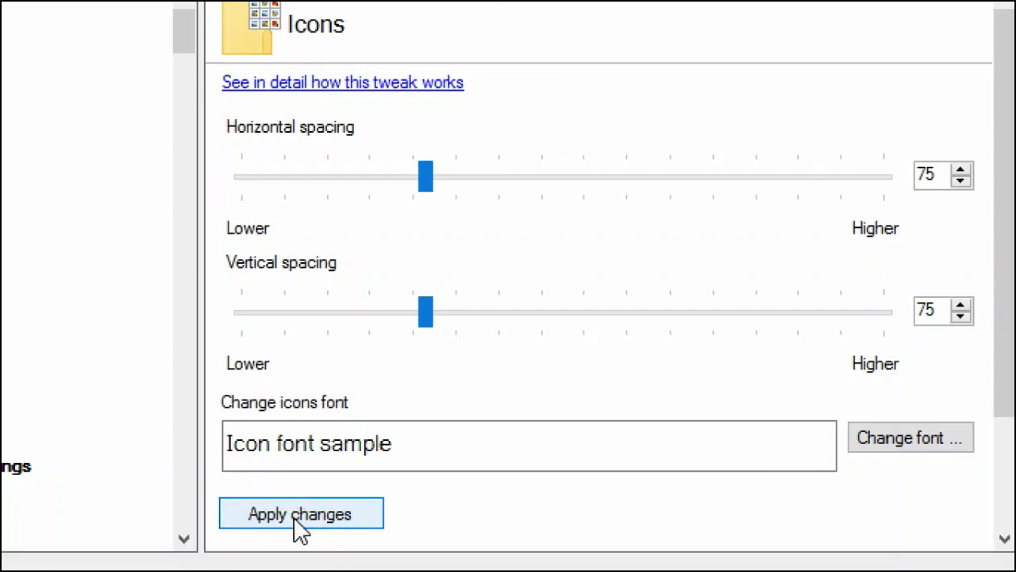
pyautogui.click(299, 511)
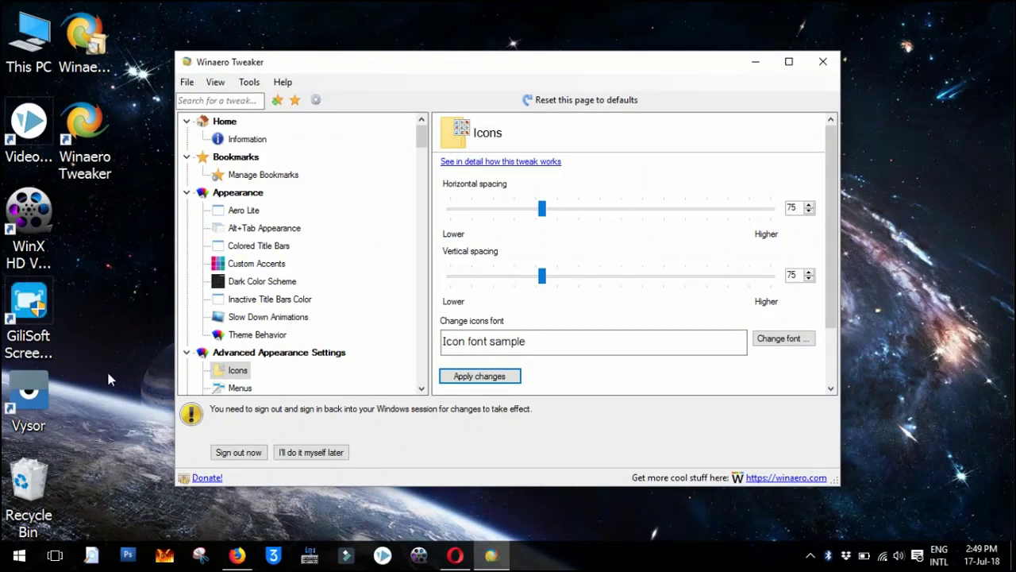
# Close Winaero Tweaker and open the Windows power options to restart so the icon font change takes effect
pyautogui.moveTo(368, 56); pyautogui.dragTo(311, 79)
pyautogui.click(764, 88)
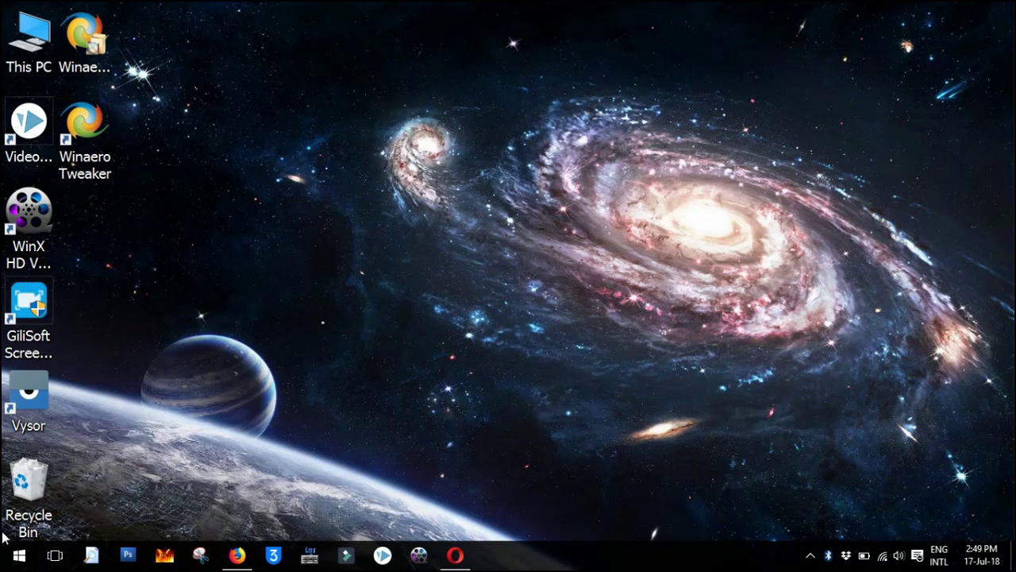
pyautogui.click(19, 555)
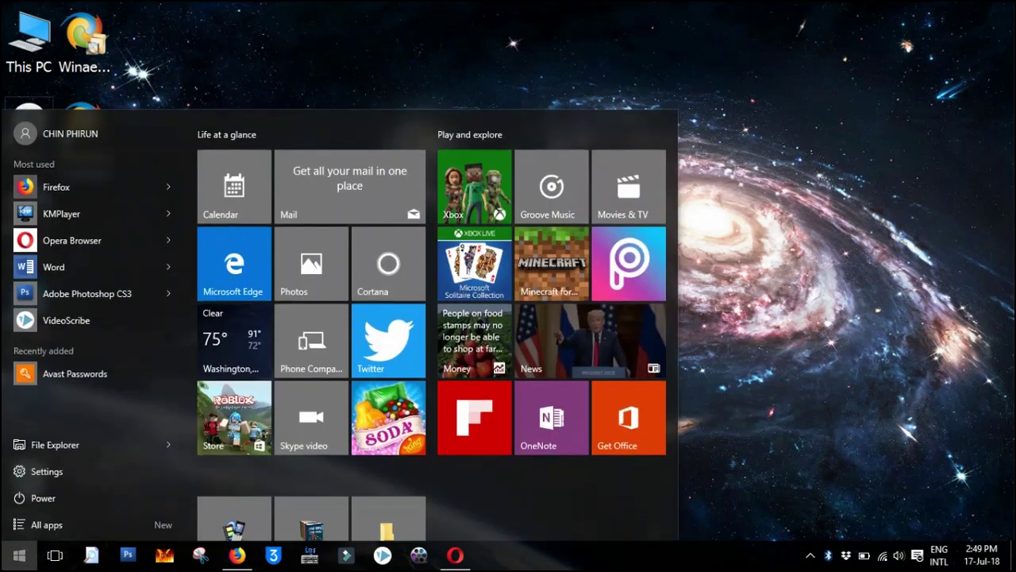
pyautogui.click(47, 498)
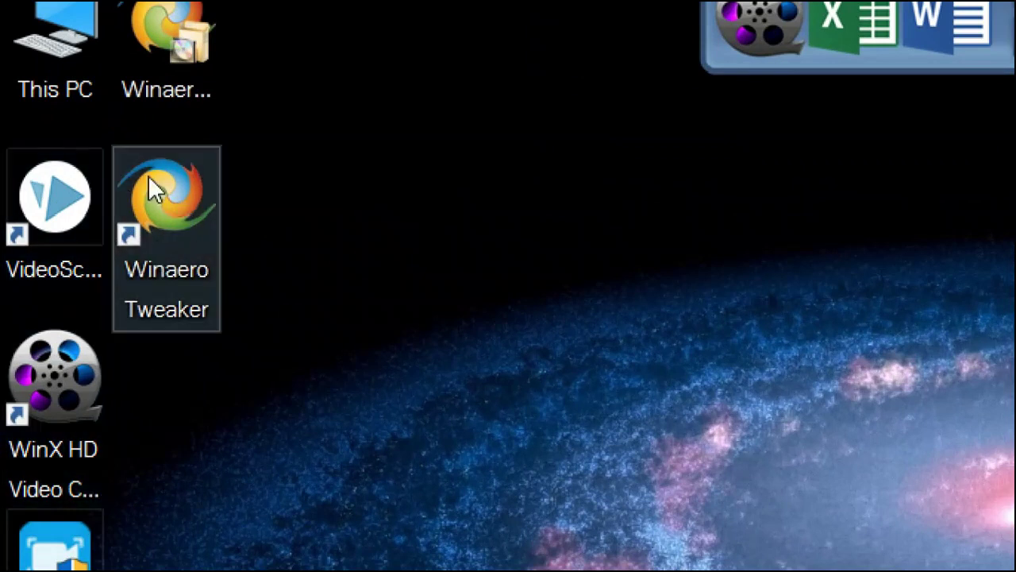
# Examine the icon label font in This PC, on New Volume (D:), and on the WinaeroTweaker setup file on the desktop
pyautogui.doubleClick(73, 65)
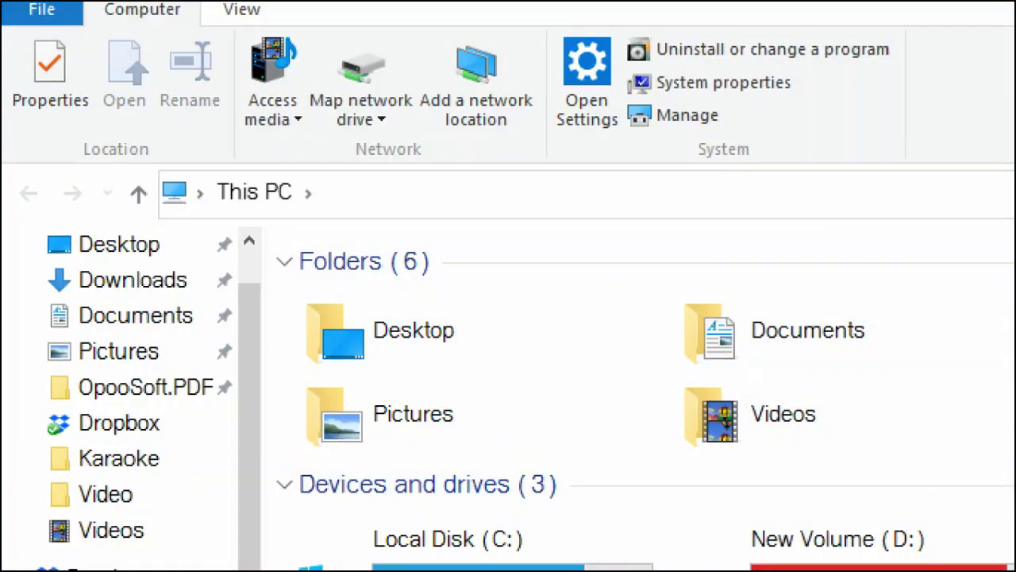
pyautogui.doubleClick(844, 546)
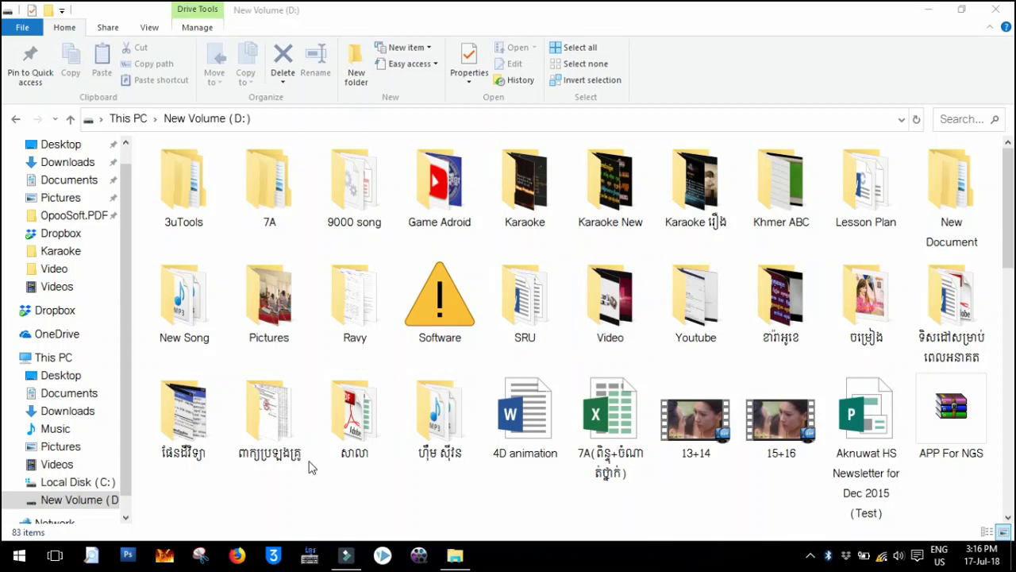
pyautogui.click(996, 10)
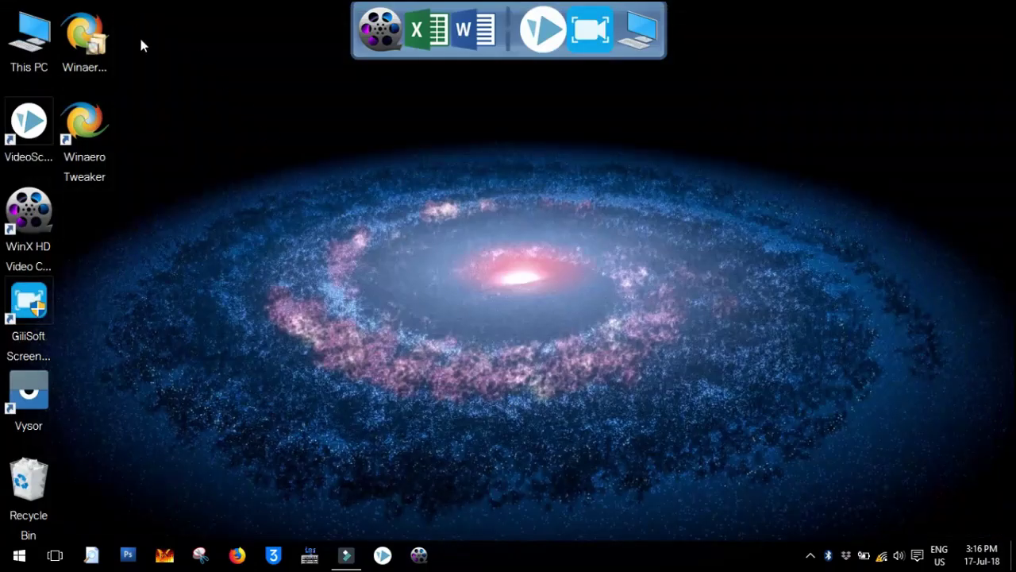
pyautogui.click(85, 43)
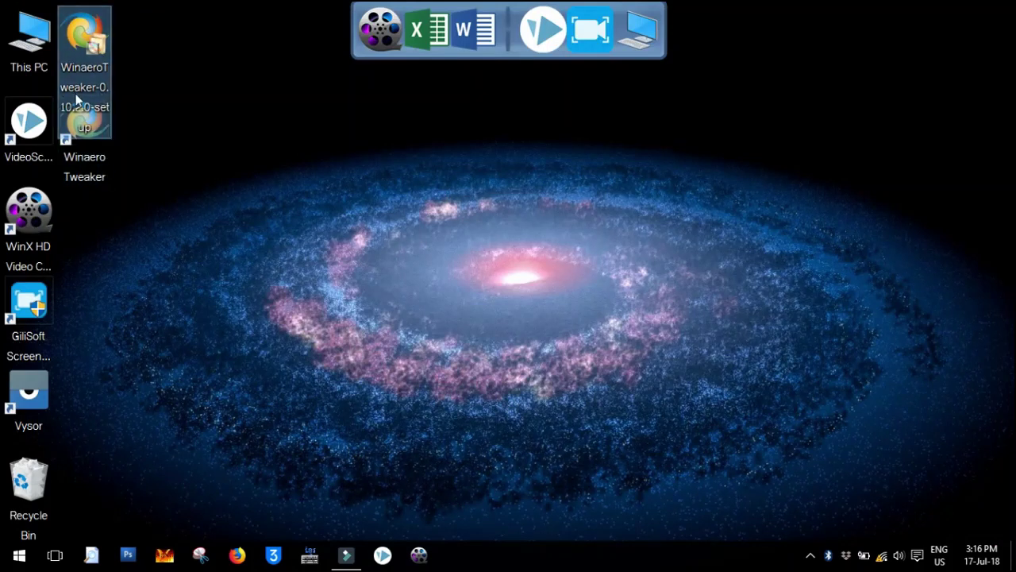
pyautogui.moveTo(76, 98)
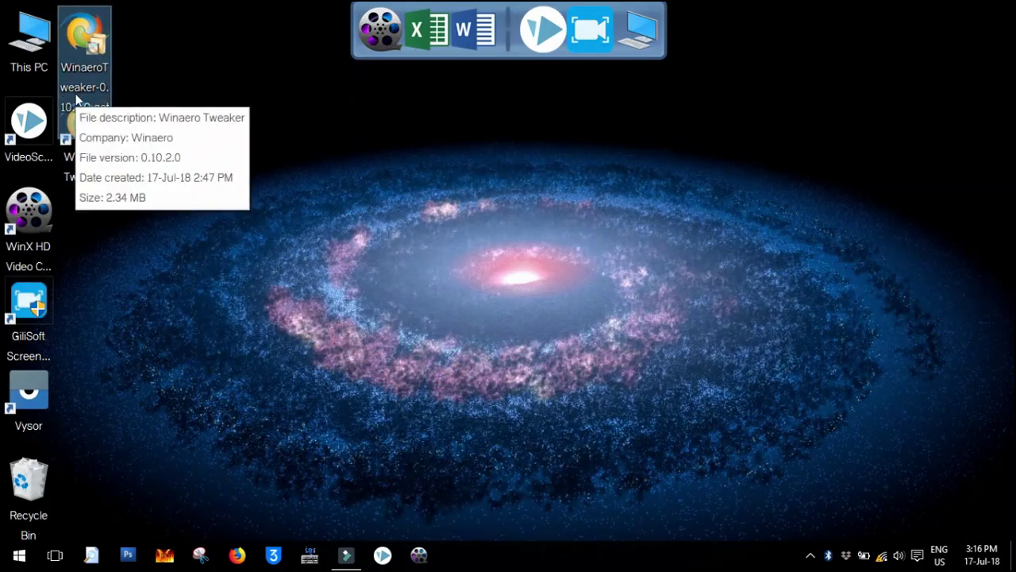